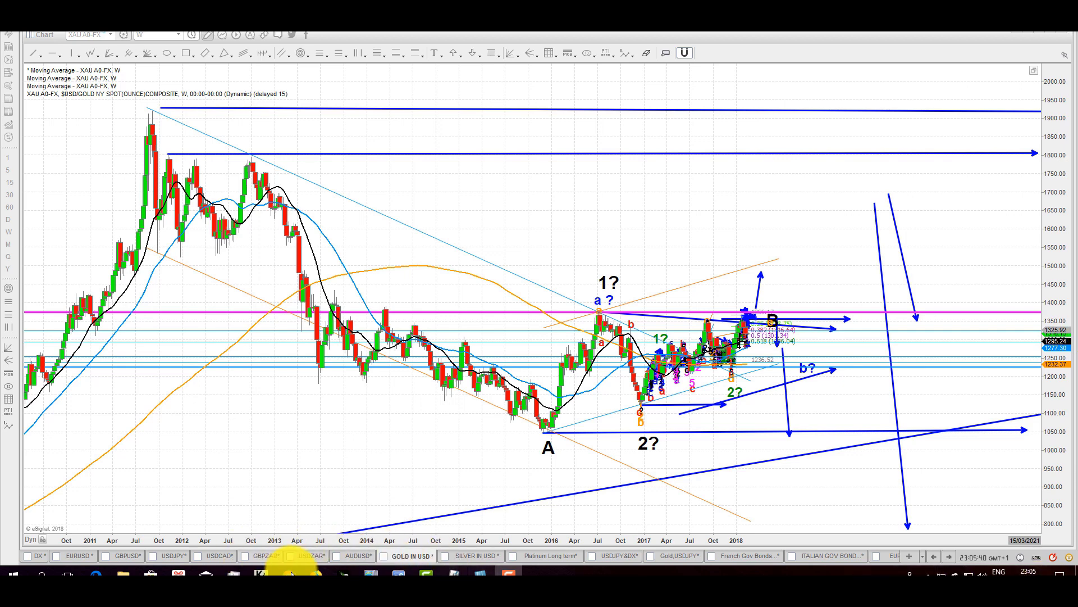
# - Bring up the WaveMastery promotional offer page in the browser from the taskbar
pyautogui.click(315, 572)
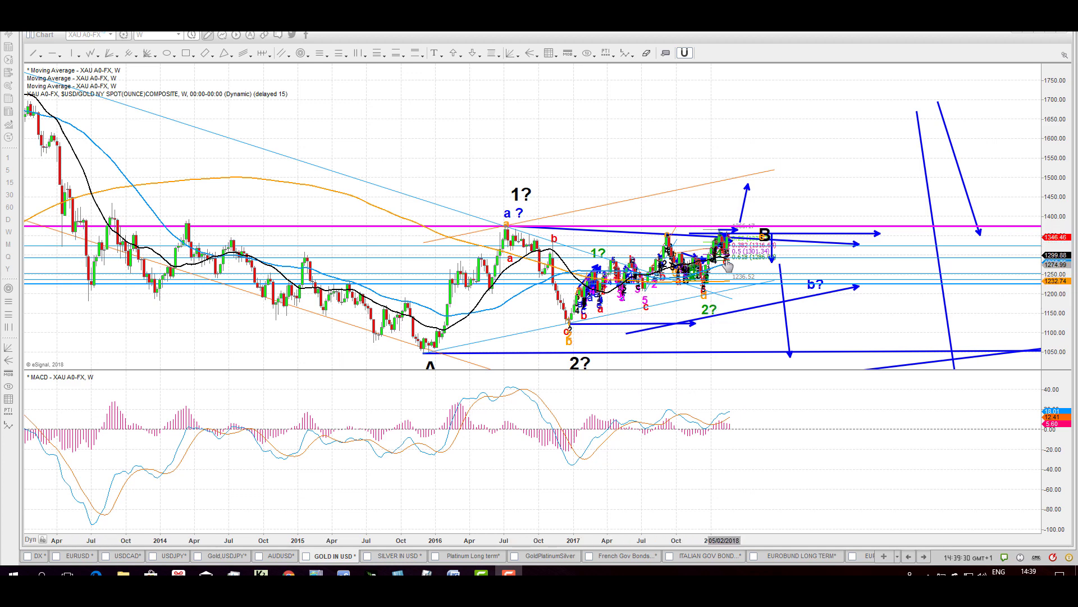
# - Enlarge the MACD pane, then zoom the weekly gold chart in and back out to mid-2012
pyautogui.moveTo(643, 369); pyautogui.dragTo(691, 203)
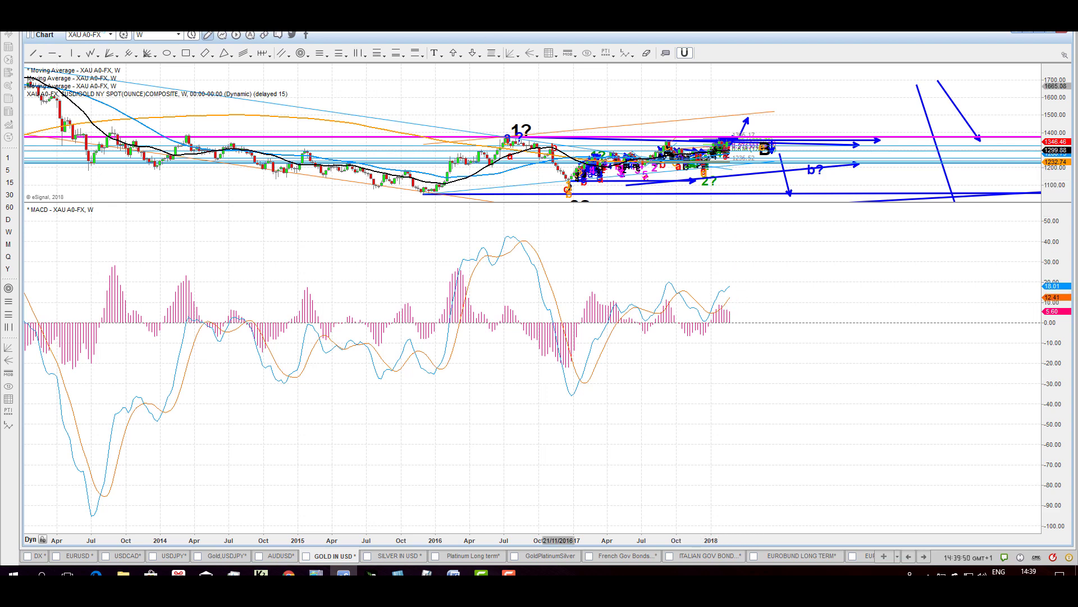
pyautogui.scroll(8, 558, 281)
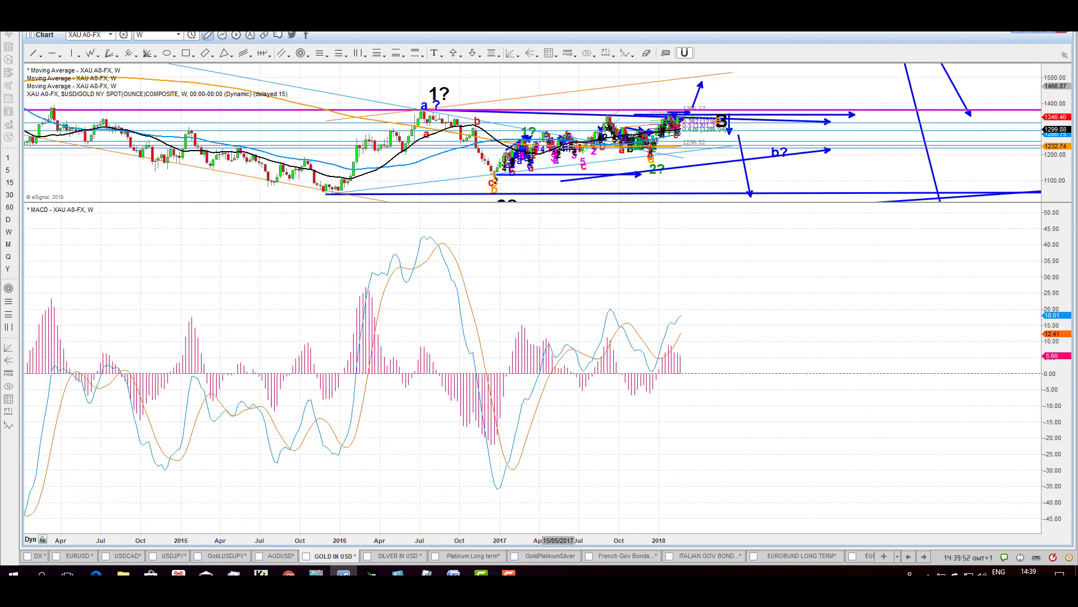
pyautogui.scroll(3, 557, 337)
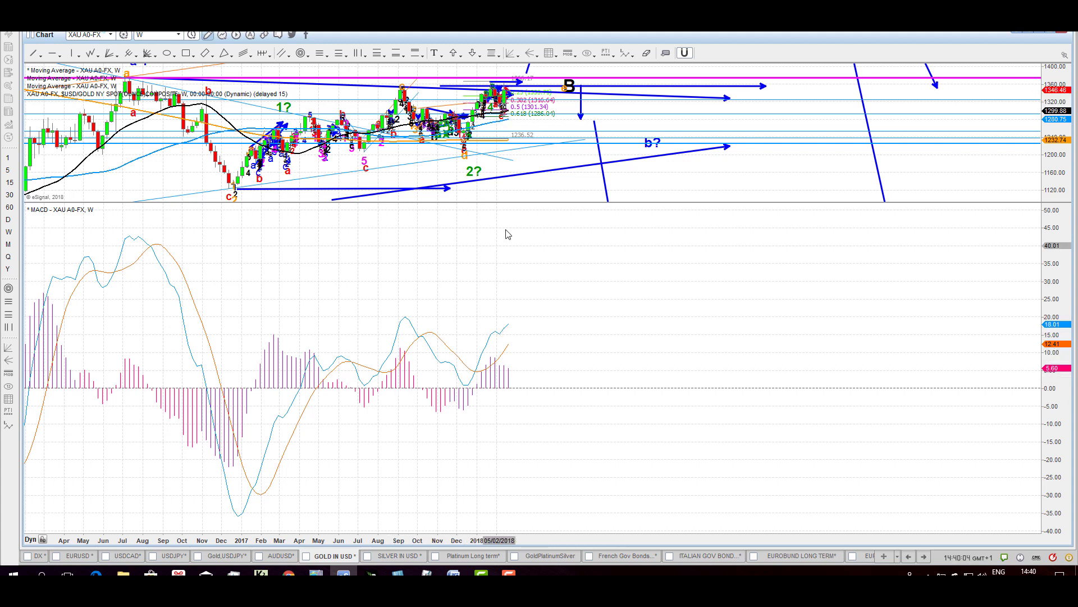
pyautogui.scroll(-5, 509, 221)
pyautogui.scroll(-4, 542, 281)
pyautogui.scroll(-3, 570, 222)
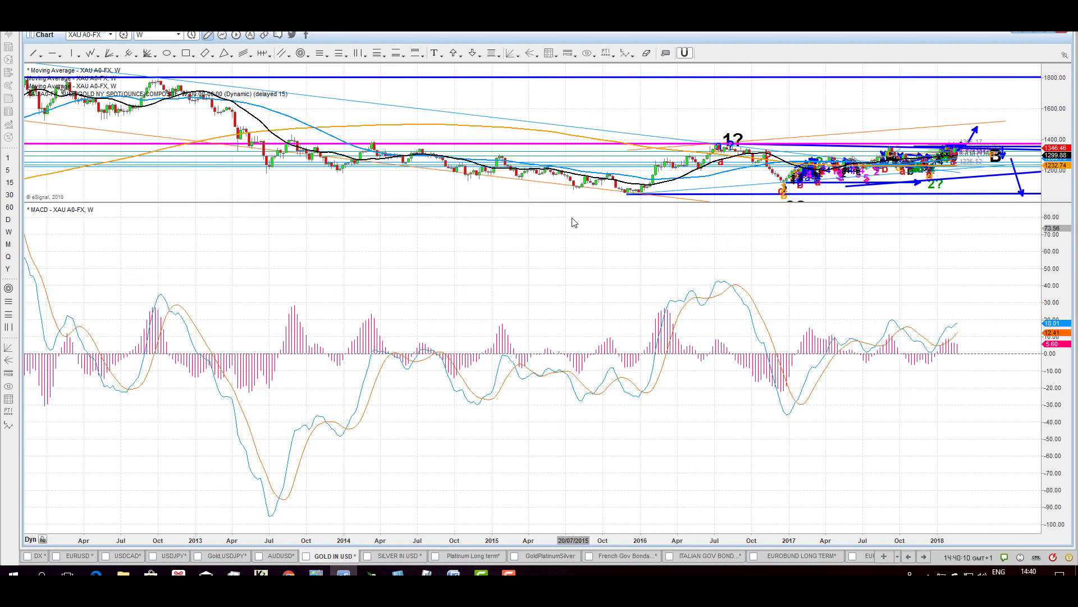
# - Shrink MACD to a thin strip and pan the weekly gold chart to leave blank space at right
pyautogui.moveTo(570, 202); pyautogui.dragTo(570, 491)
pyautogui.moveTo(609, 185); pyautogui.dragTo(510, 154)
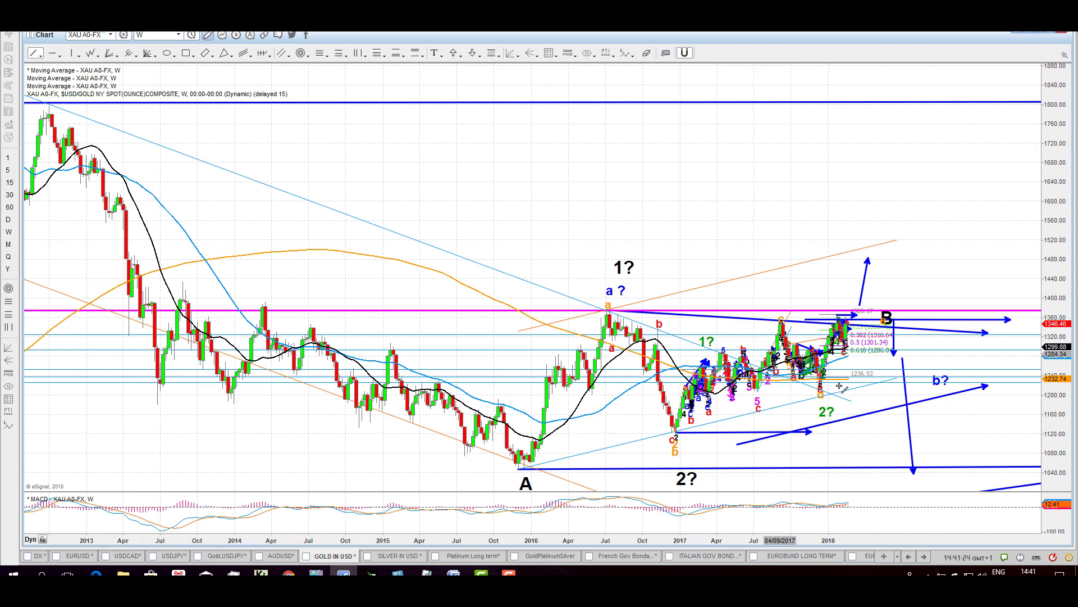
# - Draw a trial downward arrow, cut it from the chart, and switch gold to daily bars
pyautogui.moveTo(853, 347); pyautogui.dragTo(865, 408)
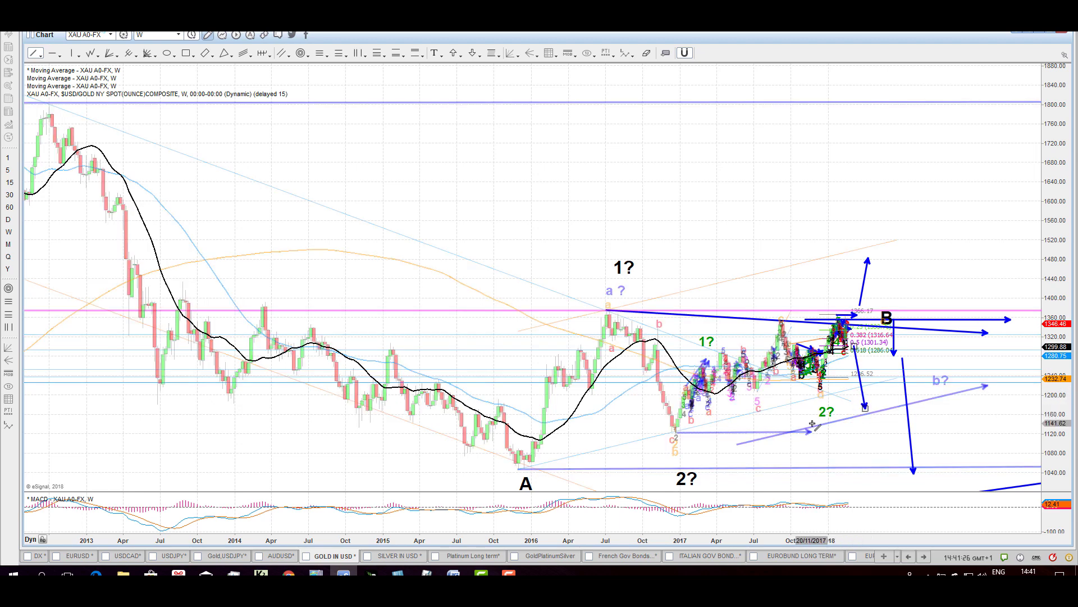
pyautogui.press('Escape')
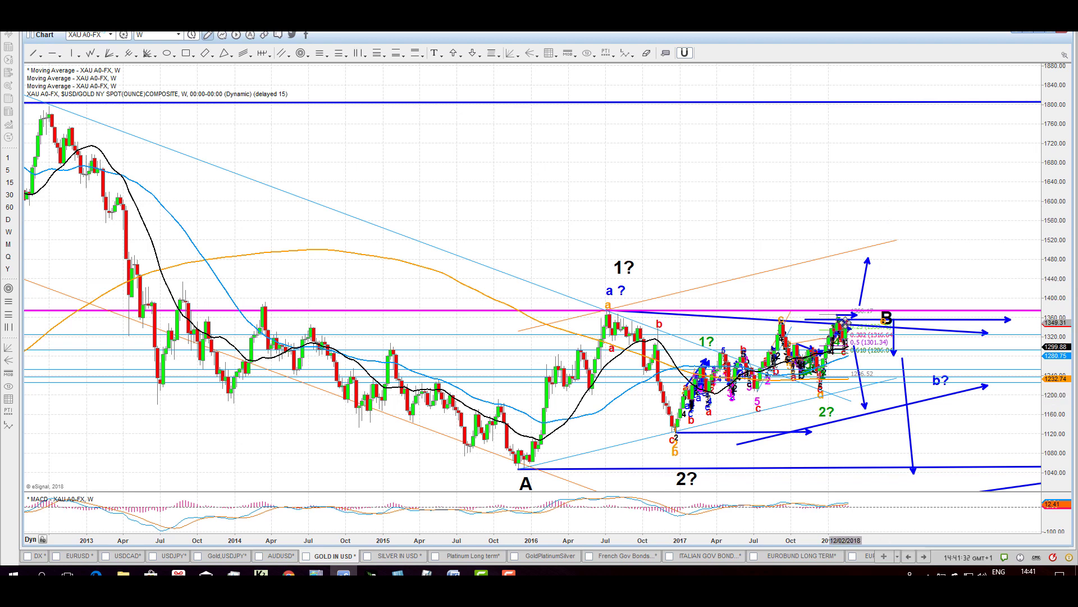
pyautogui.rightClick(865, 402)
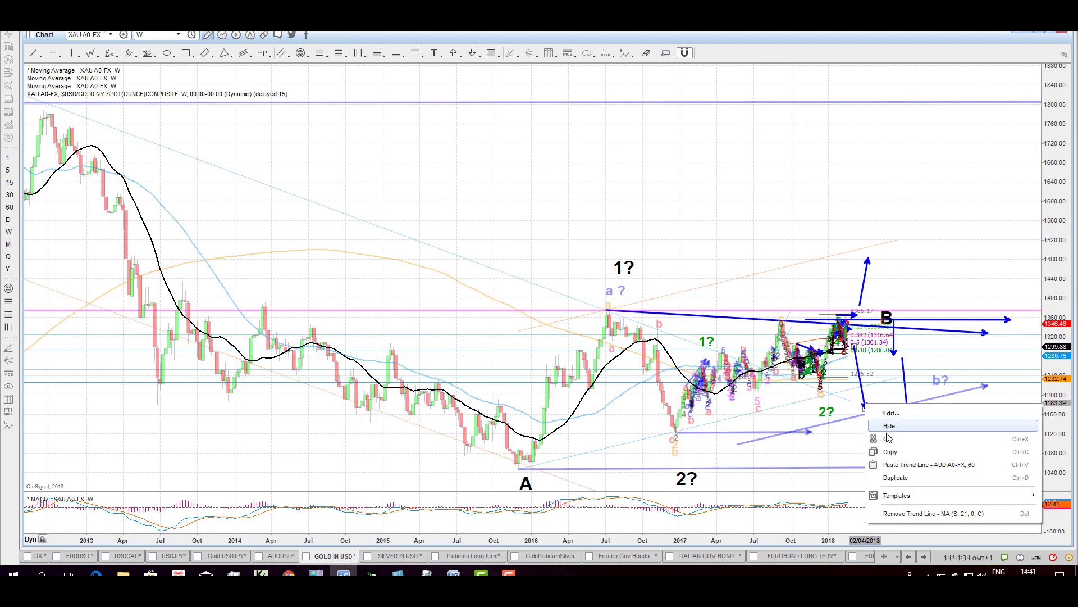
pyautogui.click(888, 441)
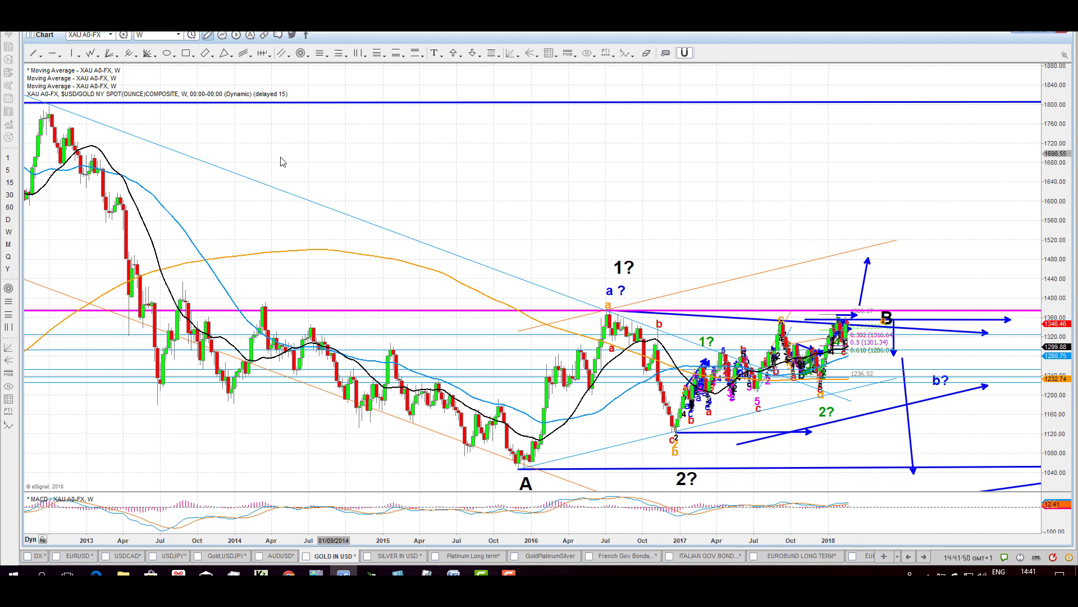
pyautogui.click(8, 220)
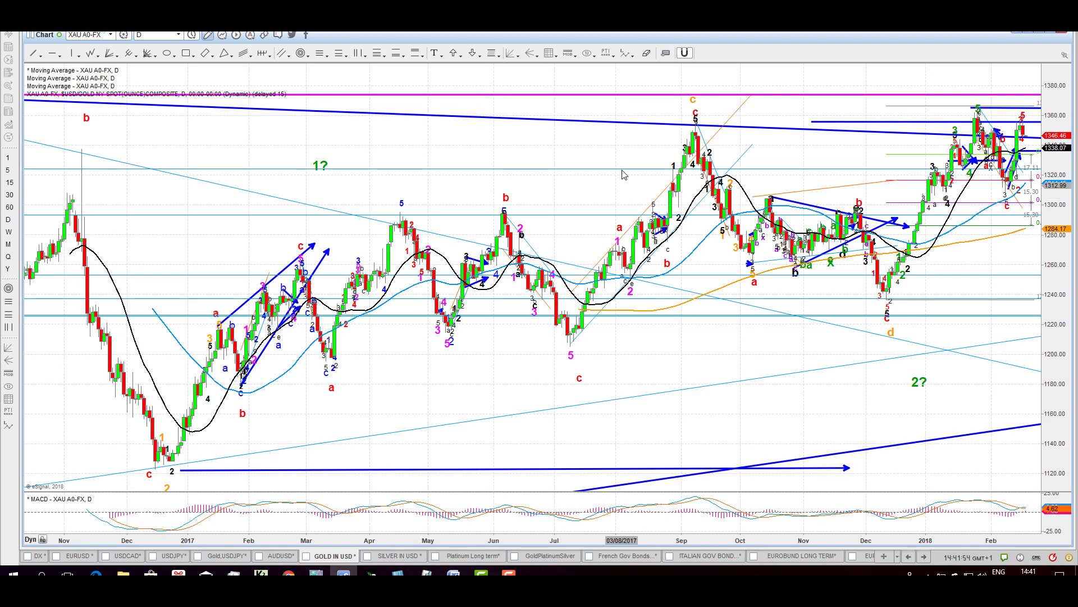
# - Pan the daily gold chart toward the latest bars and switch to 60-minute bars
pyautogui.moveTo(355, 138); pyautogui.dragTo(353, 138)
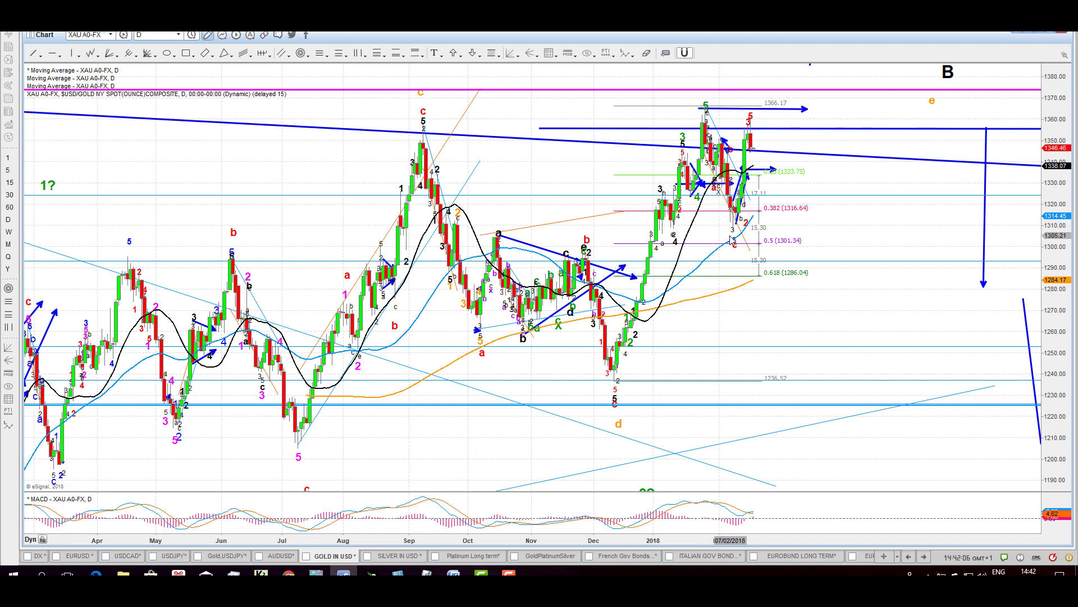
pyautogui.click(9, 208)
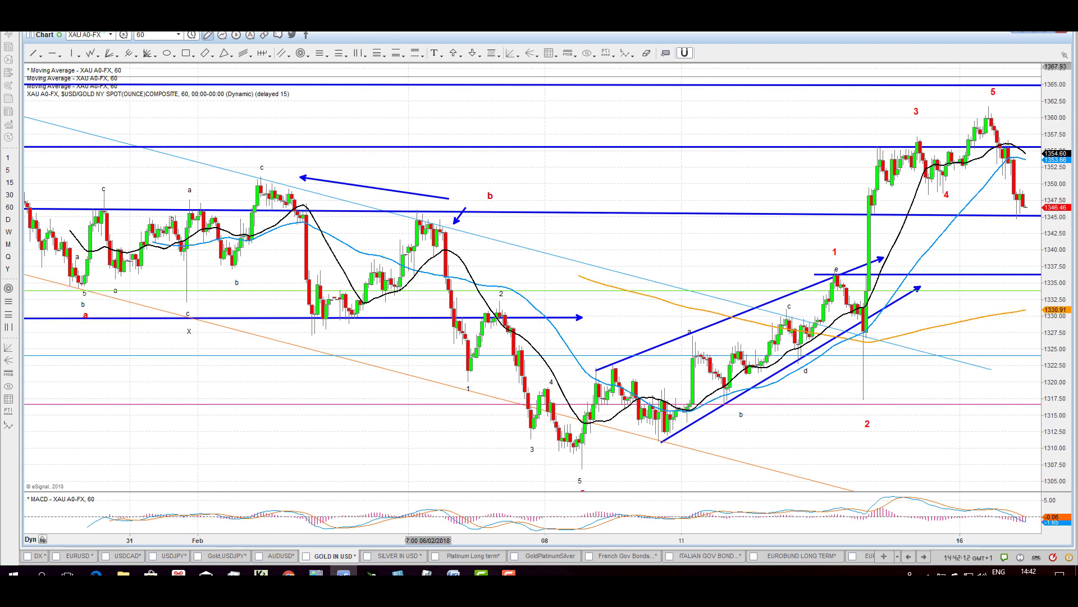
# - Zoom the hourly gold chart out until it reaches back to mid-December 2017
pyautogui.scroll(-5, 534, 280)
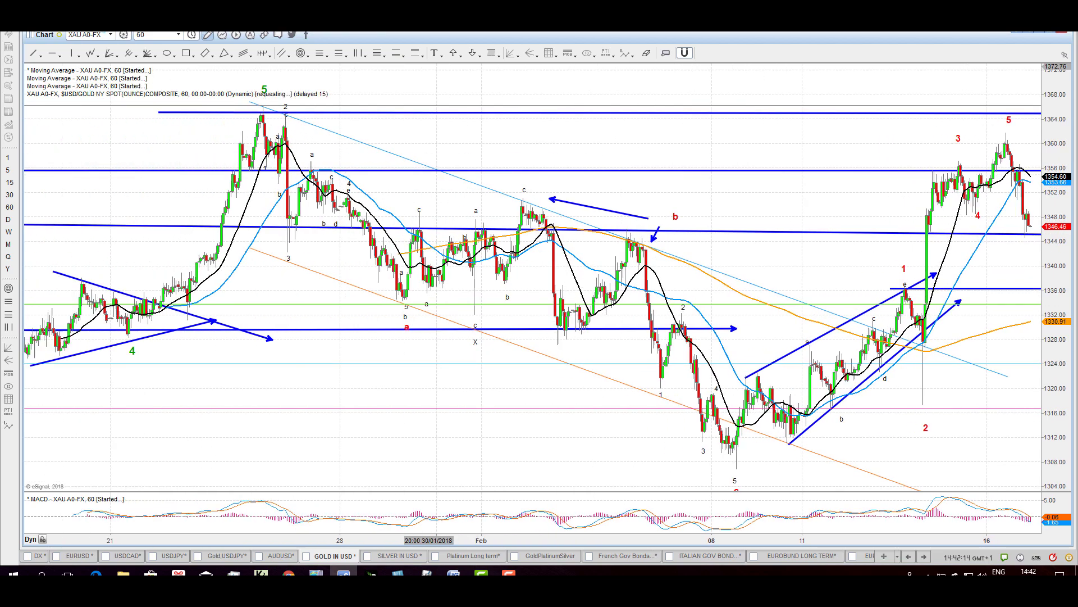
pyautogui.scroll(-8, 534, 296)
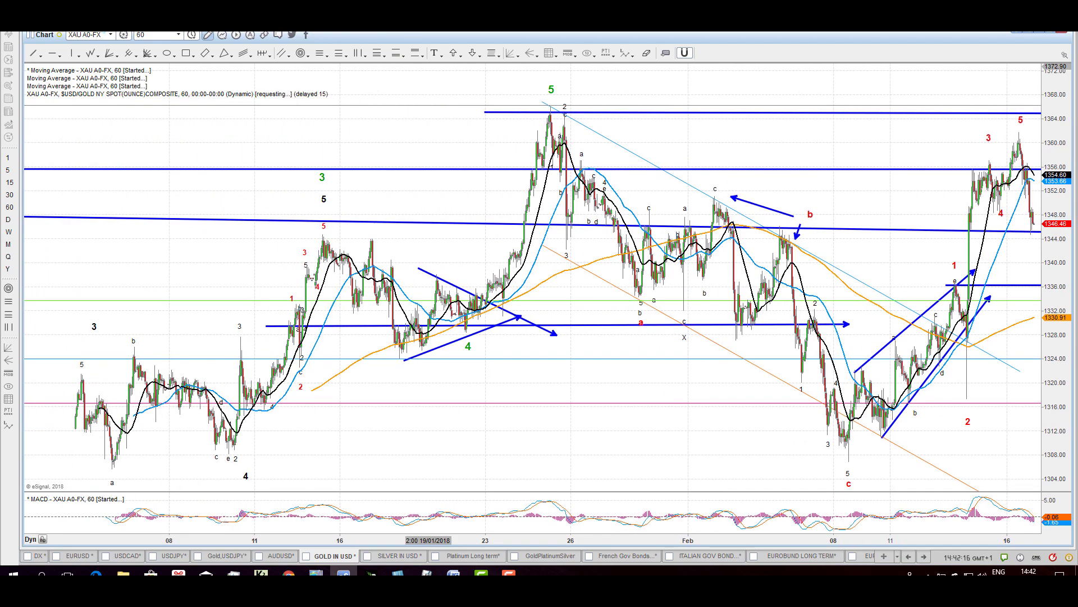
pyautogui.scroll(-6, 702, 301)
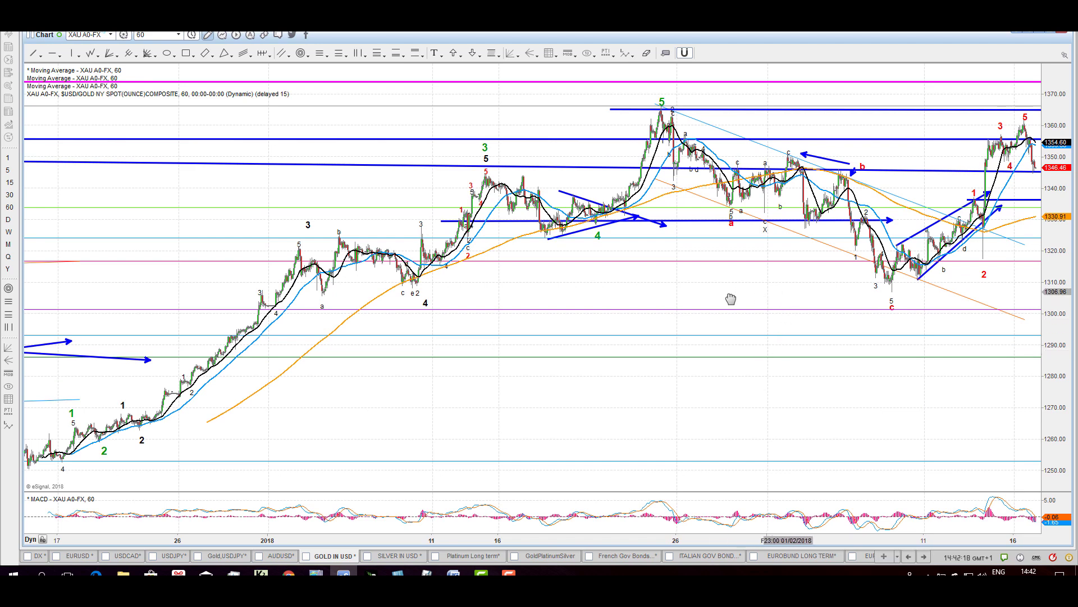
pyautogui.scroll(8, 702, 301)
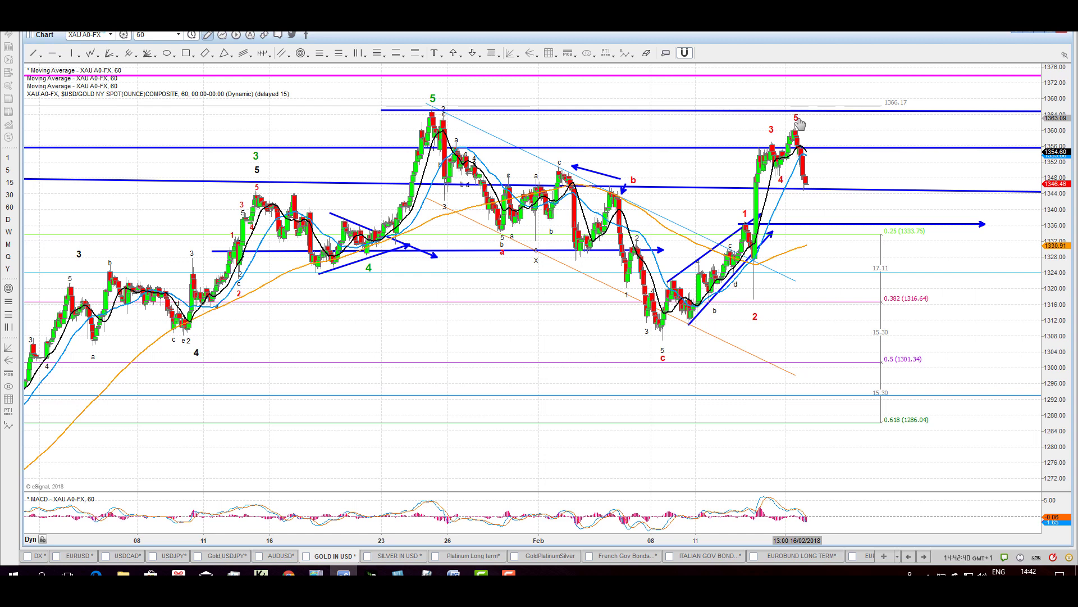
pyautogui.scroll(-5, 577, 68)
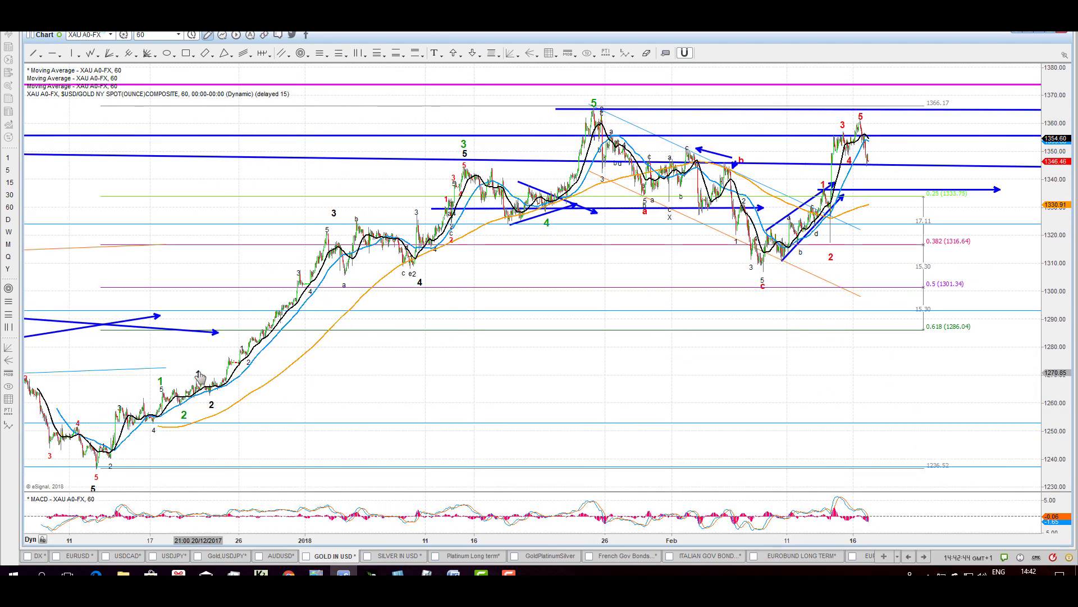
# - Place black wave 1 and wave 2 labels beyond the latest hourly peak, then zoom into February
pyautogui.click(200, 375)
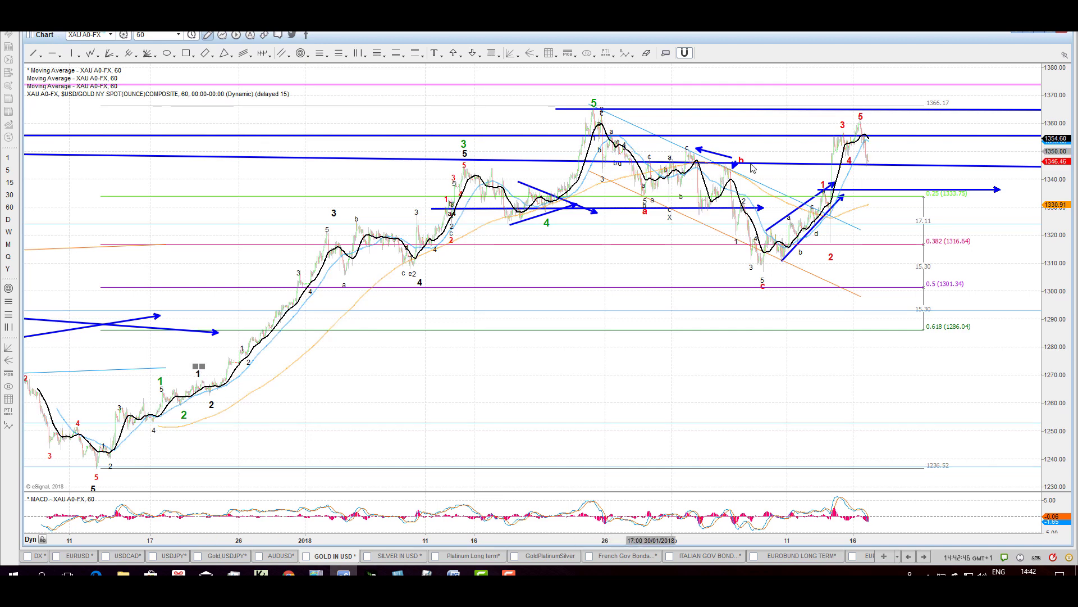
pyautogui.click(865, 100)
pyautogui.click(865, 100)
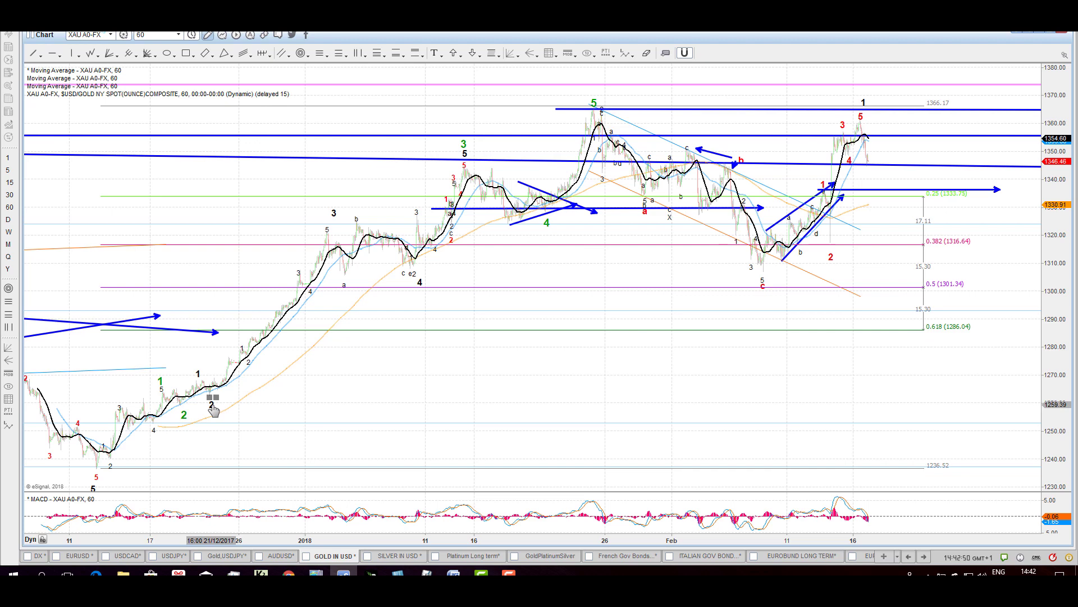
pyautogui.click(887, 179)
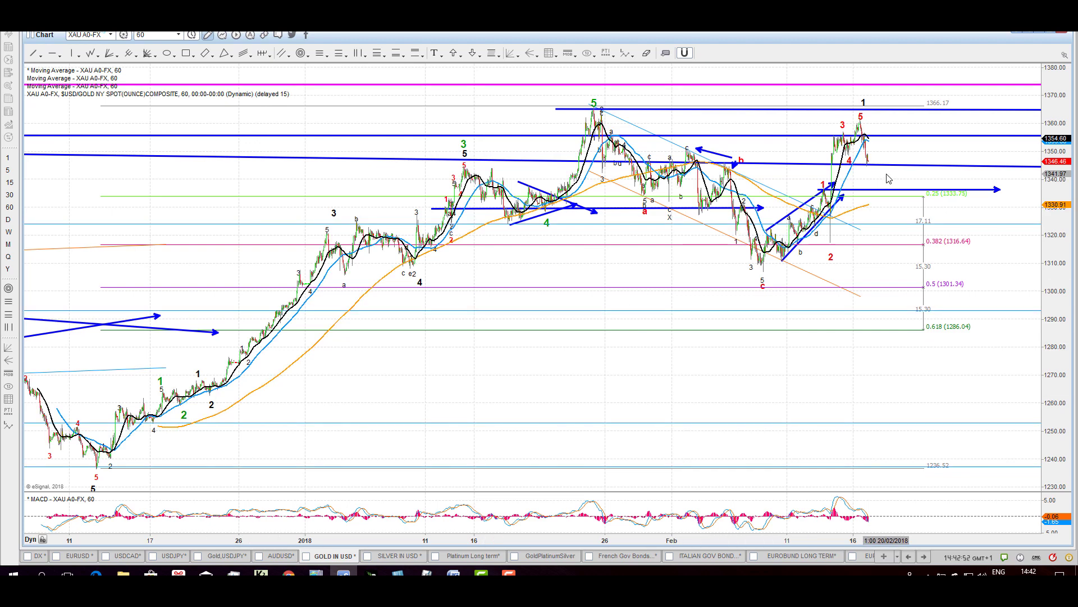
pyautogui.click(868, 226)
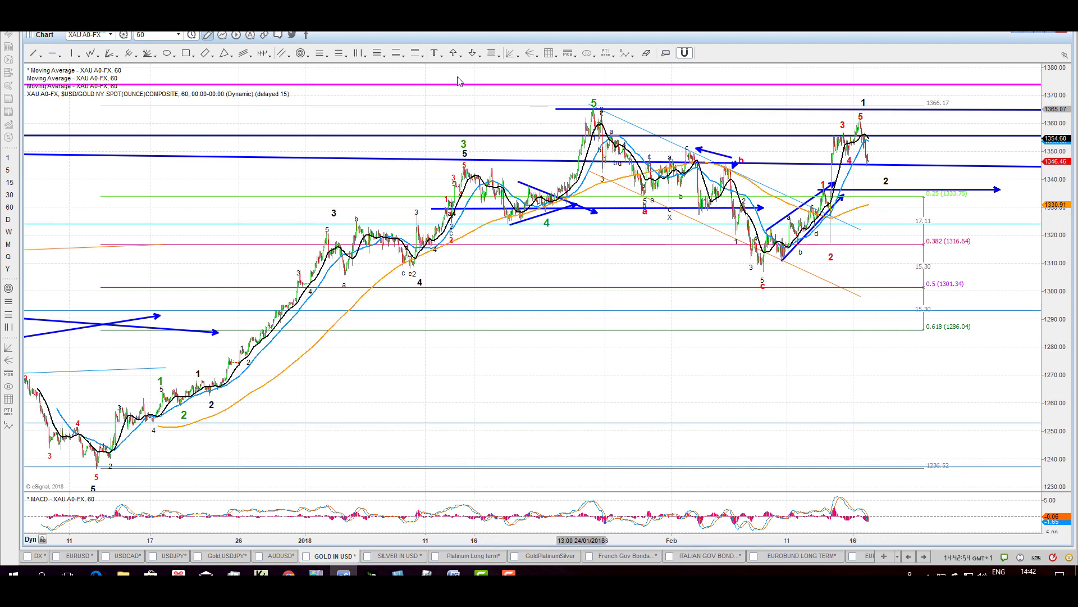
pyautogui.scroll(5, 409, 269)
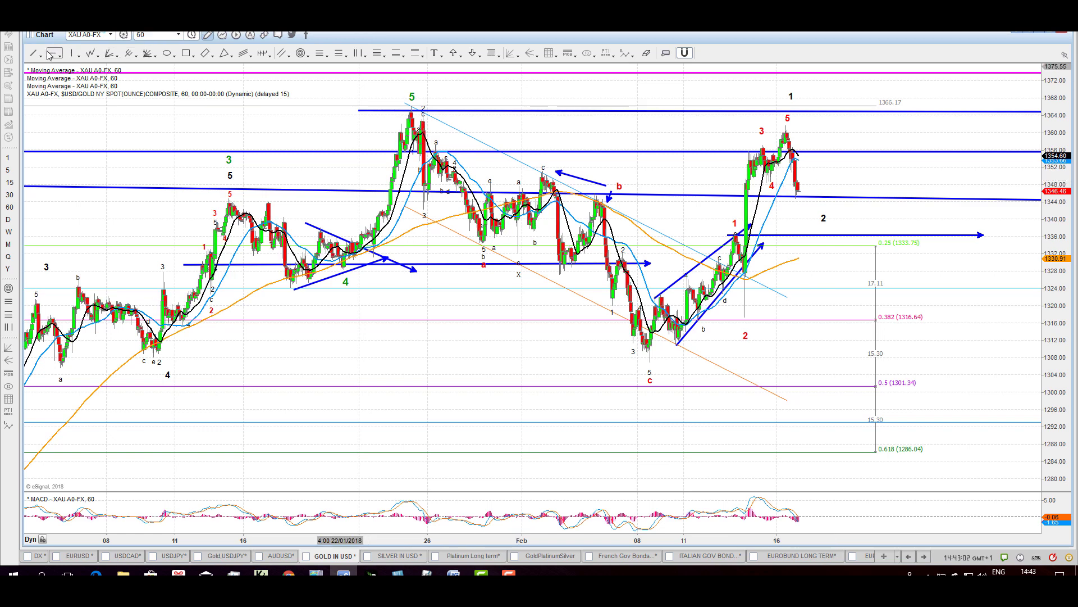
# - Draw blue arrows for the wave 2 dip and upward bounce, nudging the wave 2 label into place
pyautogui.moveTo(798, 200)
pyautogui.mouseDown()
pyautogui.moveTo(806, 162)
pyautogui.moveTo(823, 203)
pyautogui.moveTo(849, 68)
pyautogui.mouseUp()
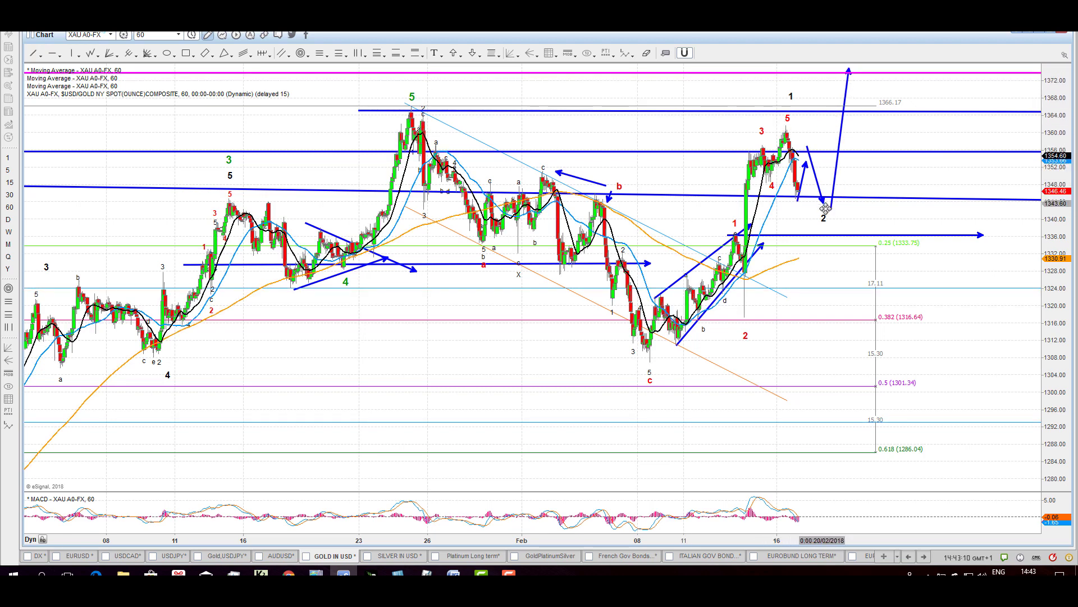
pyautogui.moveTo(824, 218); pyautogui.dragTo(831, 222)
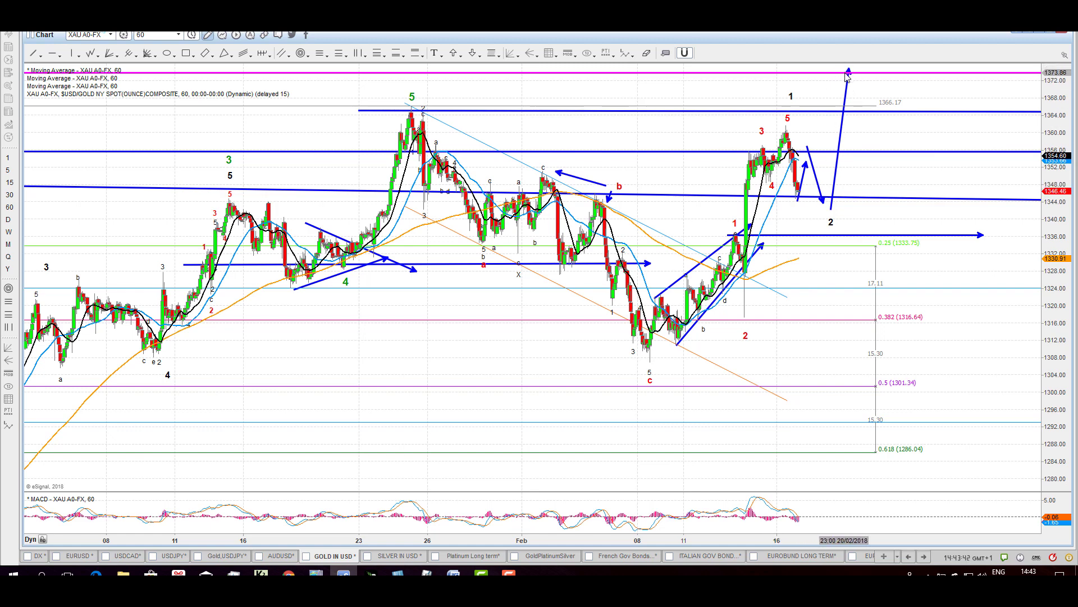
pyautogui.click(34, 53)
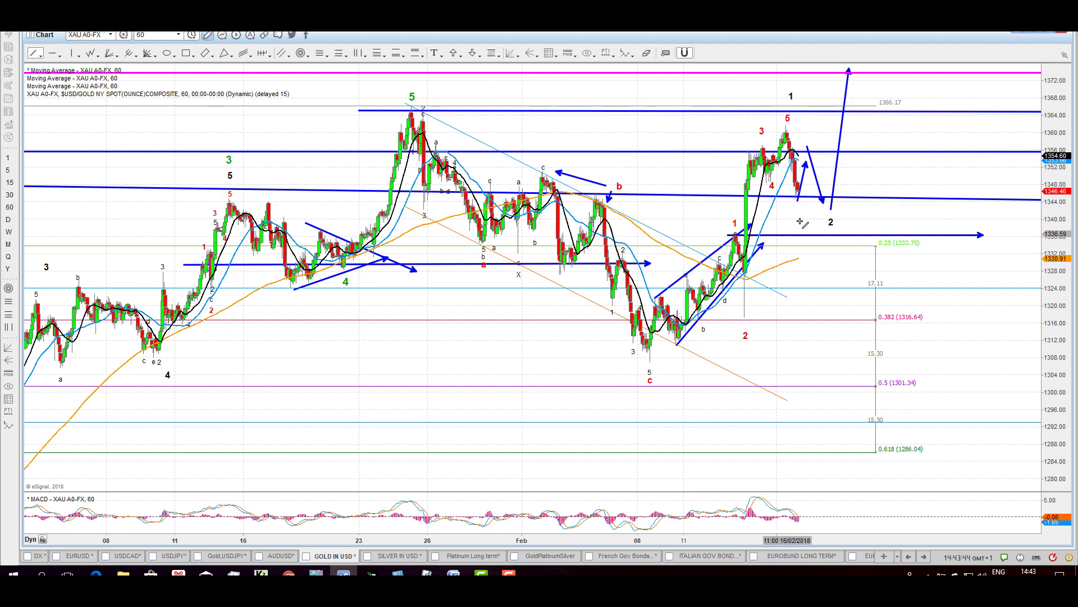
pyautogui.moveTo(812, 212); pyautogui.dragTo(813, 261)
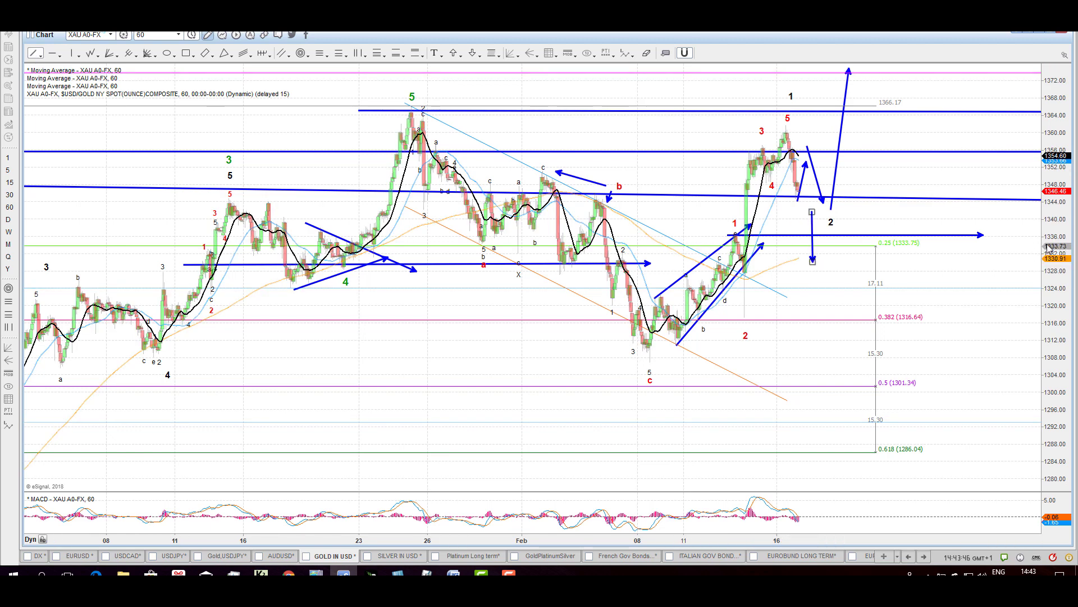
pyautogui.moveTo(815, 274)
pyautogui.mouseDown()
pyautogui.moveTo(841, 255)
pyautogui.moveTo(851, 277)
pyautogui.moveTo(871, 263)
pyautogui.moveTo(887, 272)
pyautogui.mouseUp()
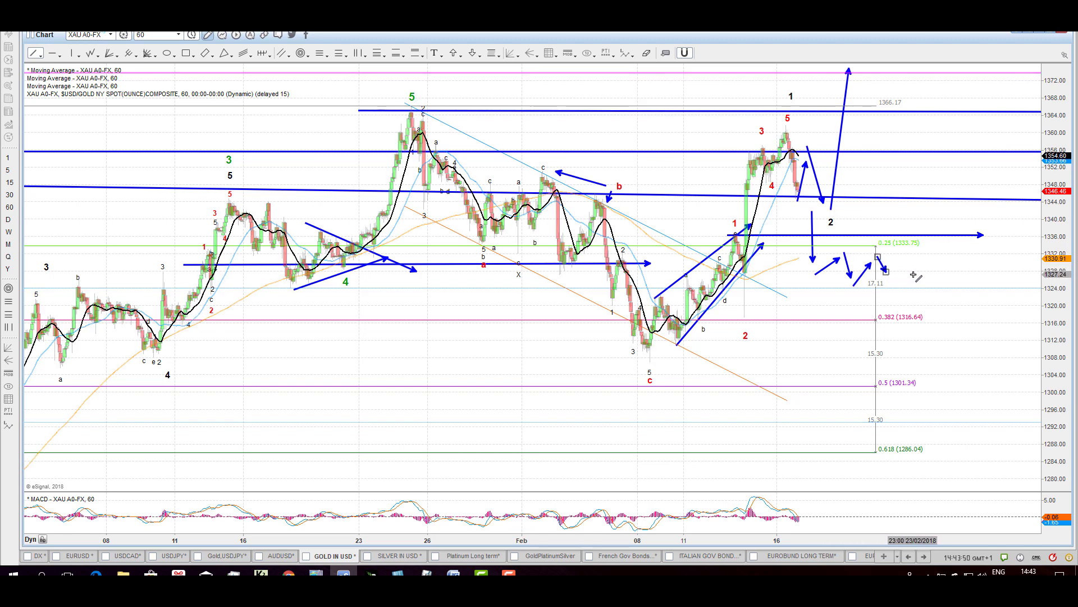
# - Draw a horizontal blue level near 1306 and an alternate arrow falling toward 1301.34
pyautogui.click(34, 54)
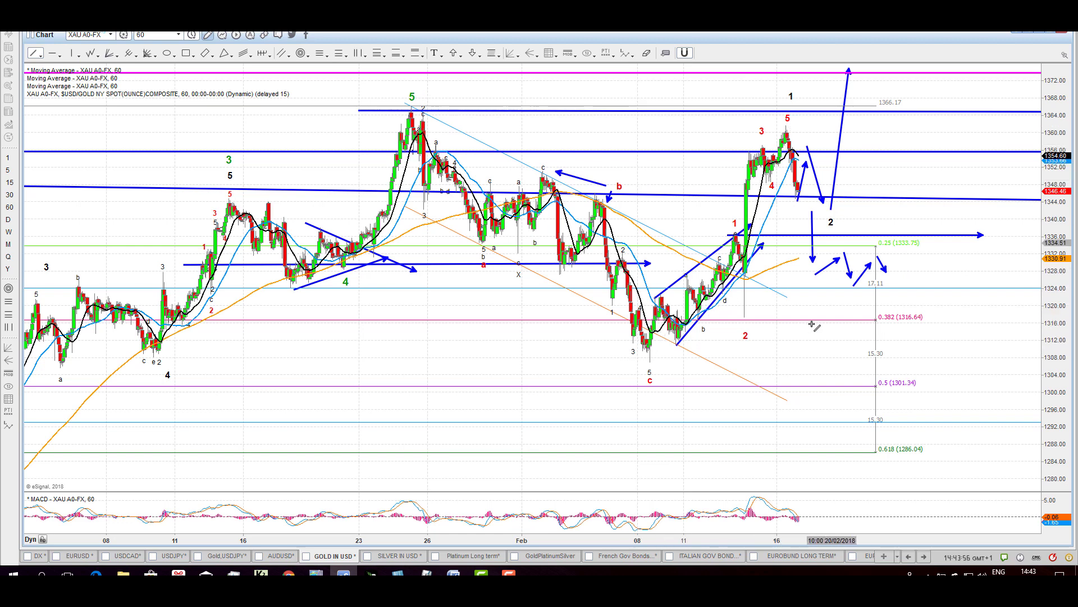
pyautogui.moveTo(654, 364); pyautogui.dragTo(983, 365)
pyautogui.moveTo(899, 306); pyautogui.dragTo(915, 384)
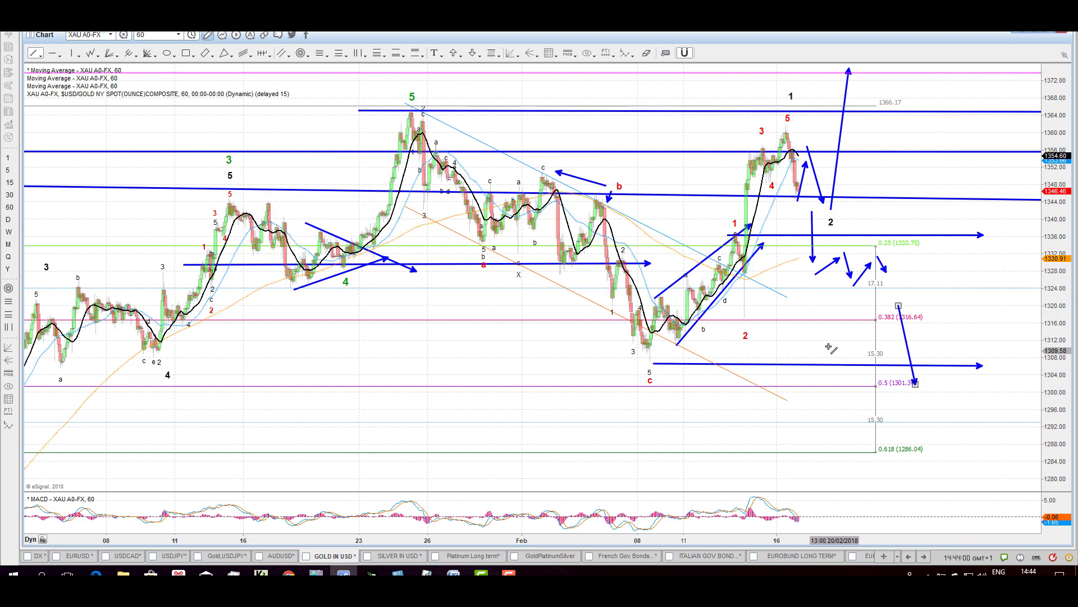
pyautogui.click(589, 360)
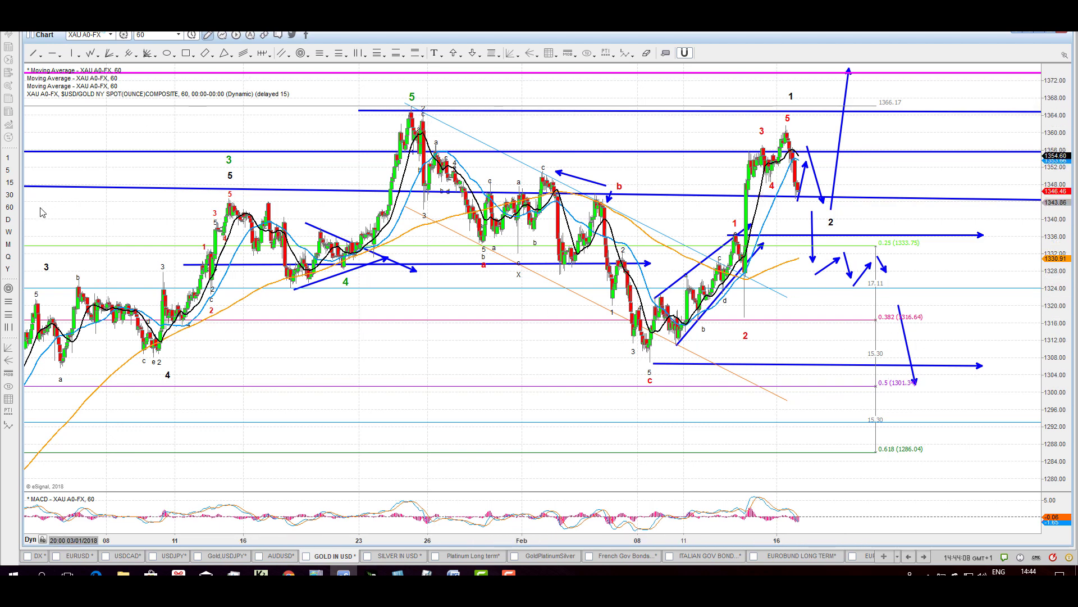
# - Switch gold to daily bars and frame November 2016 through February 2018
pyautogui.click(8, 220)
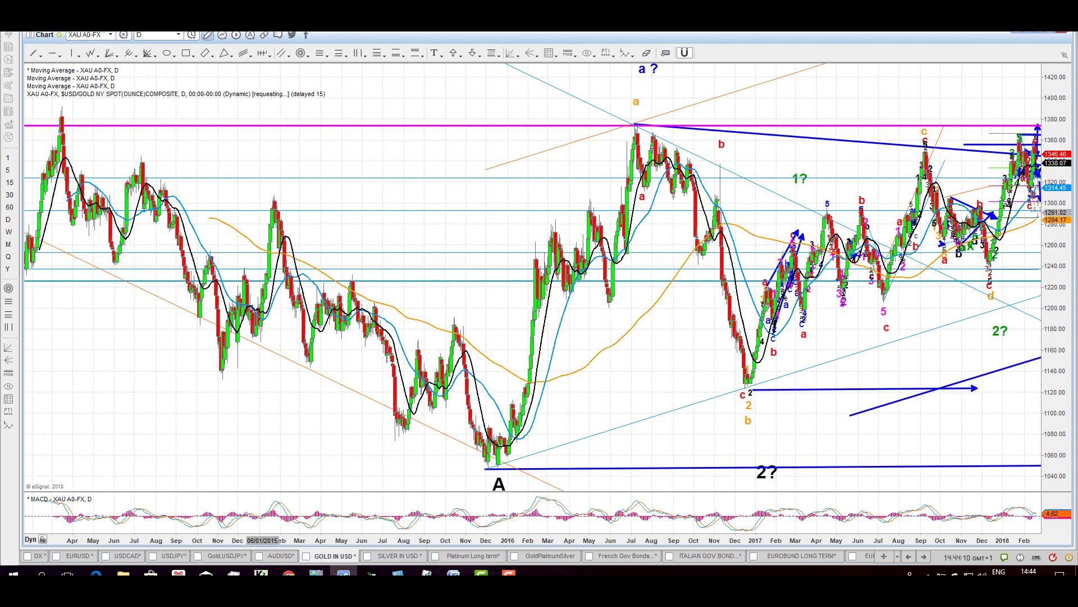
pyautogui.scroll(-5, 258, 281)
pyautogui.scroll(5, 259, 281)
pyautogui.scroll(3, 259, 281)
pyautogui.moveTo(639, 164); pyautogui.dragTo(493, 155)
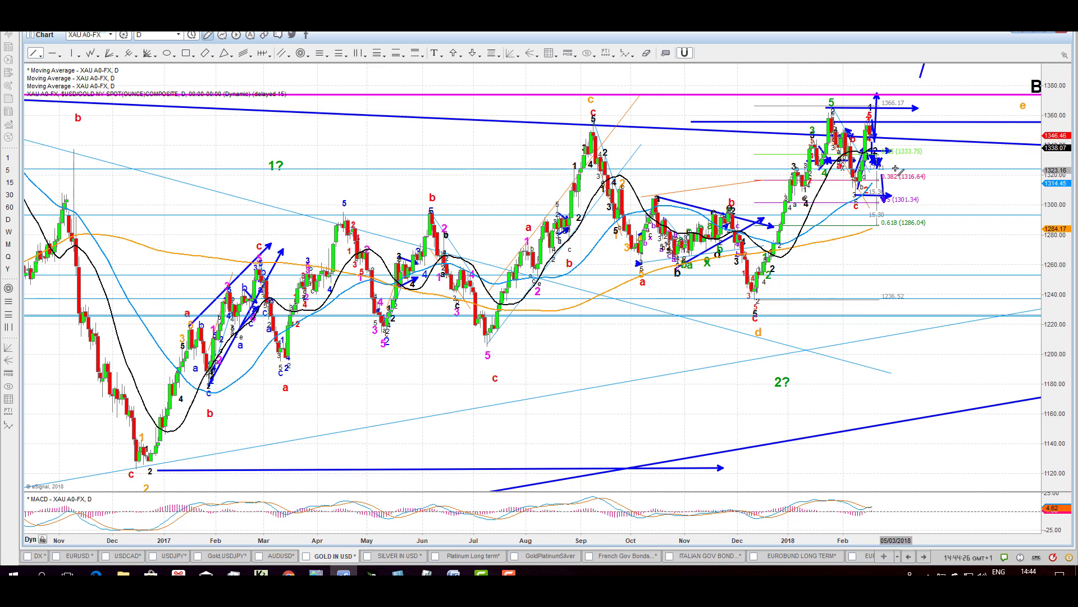
# - Draw a long blue horizontal arrow level near 1288 extending to the right
pyautogui.moveTo(901, 216); pyautogui.dragTo(348, 223)
pyautogui.moveTo(951, 223); pyautogui.dragTo(1020, 223)
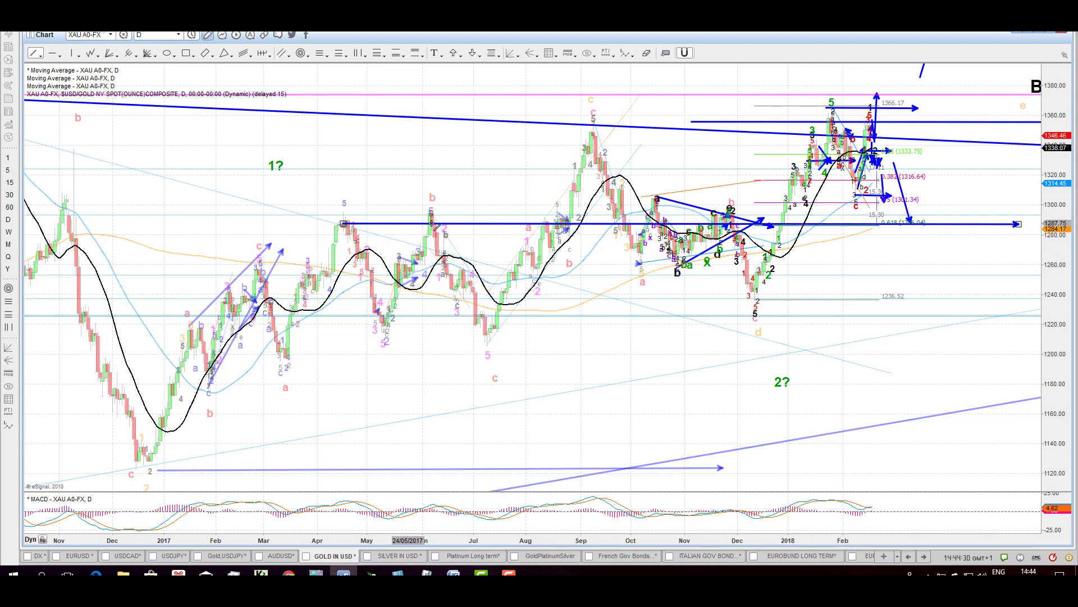
pyautogui.click(155, 231)
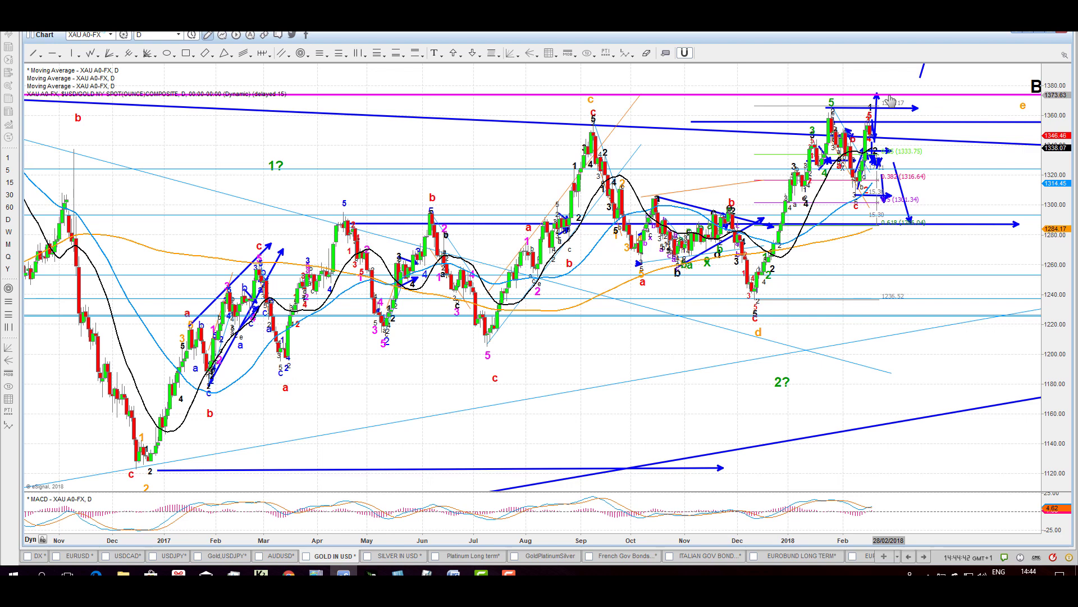
# - Open the SILVER IN USD chart and zoom out to show 2015 through February 2018
pyautogui.click(396, 557)
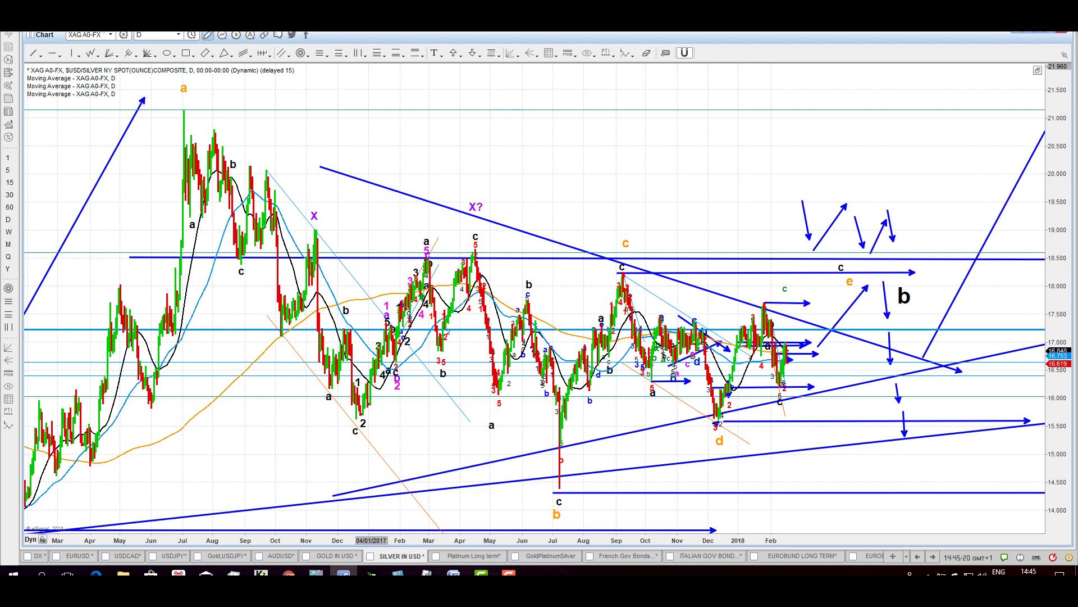
pyautogui.scroll(-5, 371, 67)
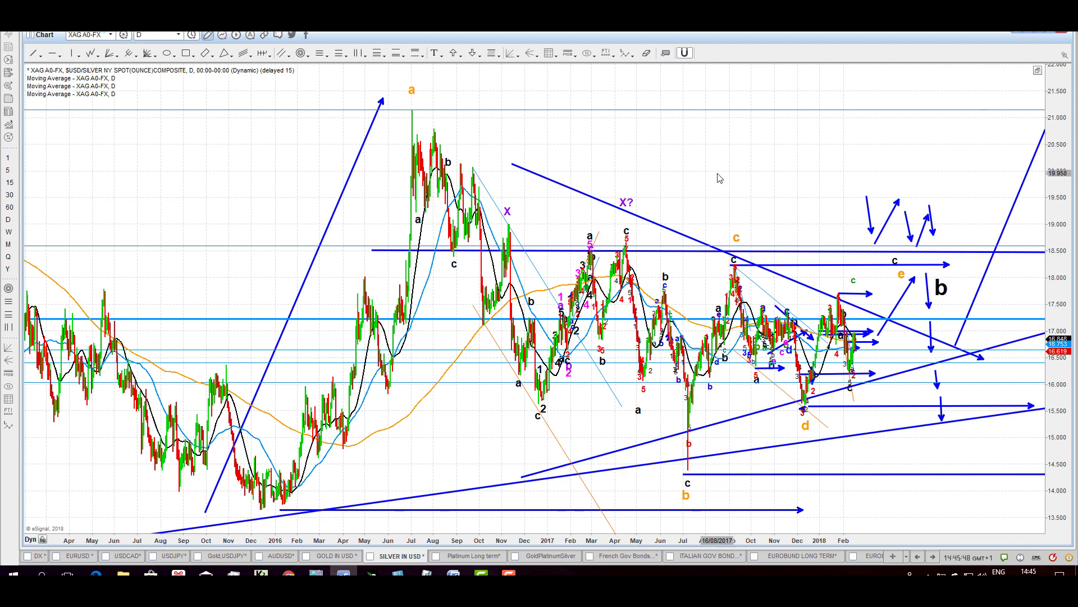
# - Show silver on weekly bars from 2009 and draw an arrow from c? down to the trendline
pyautogui.click(9, 232)
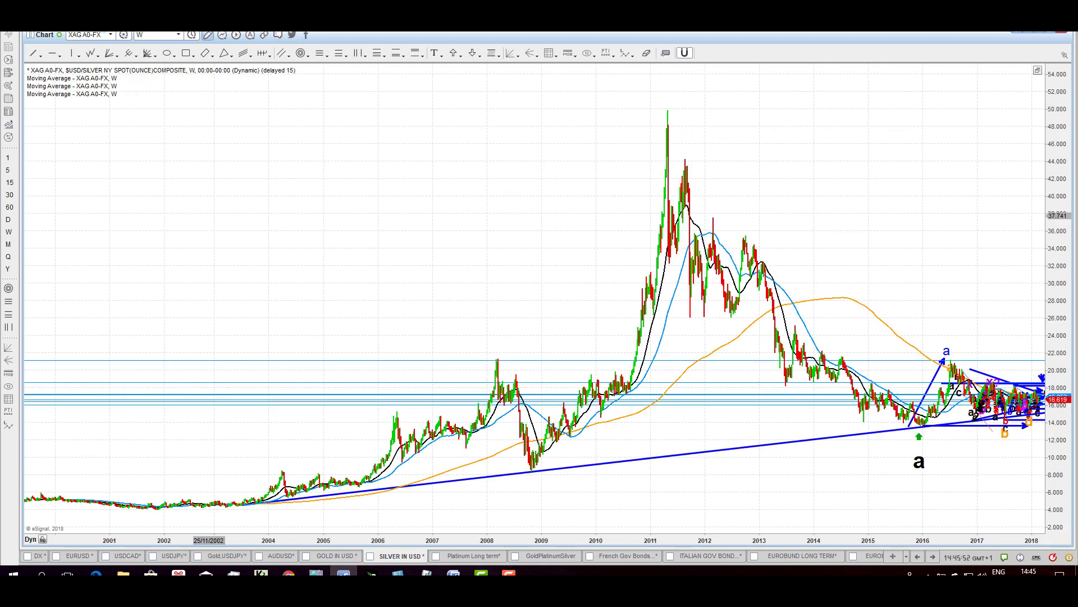
pyautogui.moveTo(802, 223); pyautogui.dragTo(472, 145)
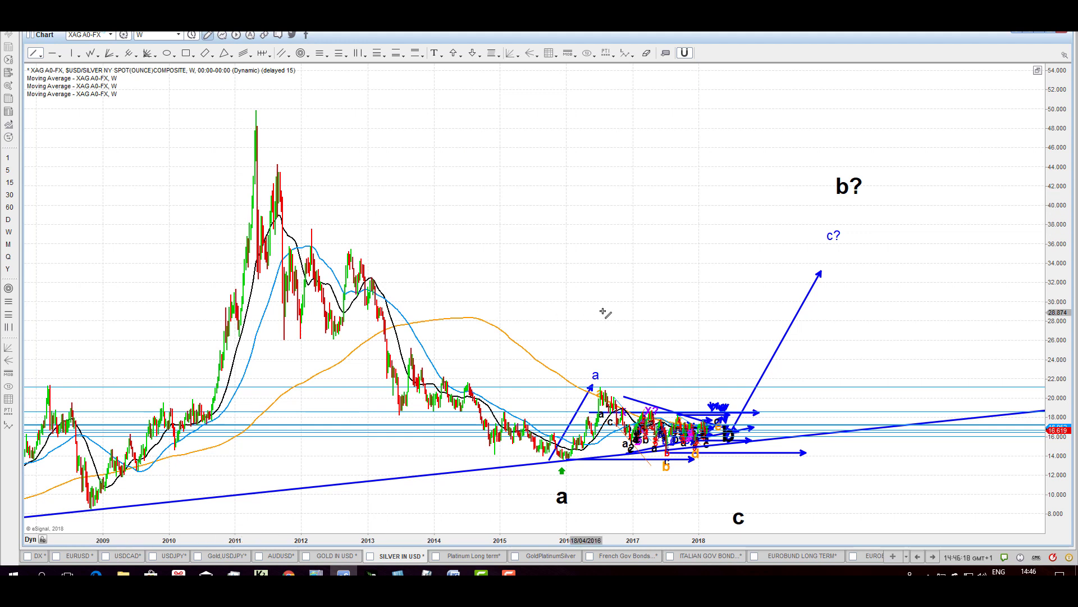
pyautogui.moveTo(839, 258); pyautogui.dragTo(917, 426)
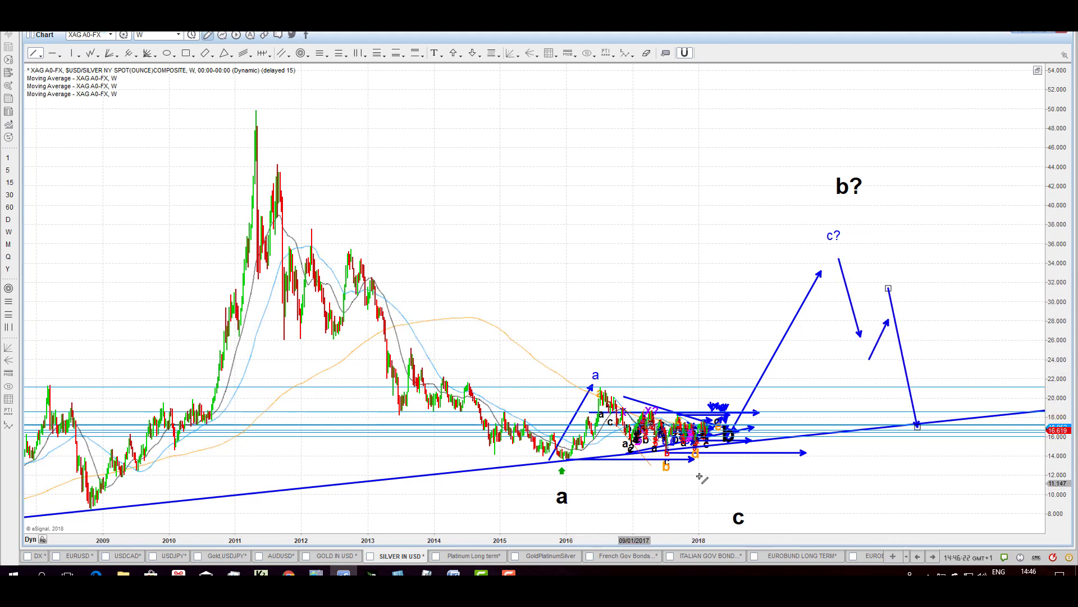
# - Add a blue arrow level below 14 and a zigzag arrow sketch rising toward 54
pyautogui.moveTo(711, 464); pyautogui.dragTo(1019, 459)
pyautogui.moveTo(412, 309)
pyautogui.mouseDown()
pyautogui.moveTo(452, 193)
pyautogui.moveTo(478, 232)
pyautogui.moveTo(524, 206)
pyautogui.moveTo(549, 260)
pyautogui.moveTo(593, 108)
pyautogui.mouseUp()
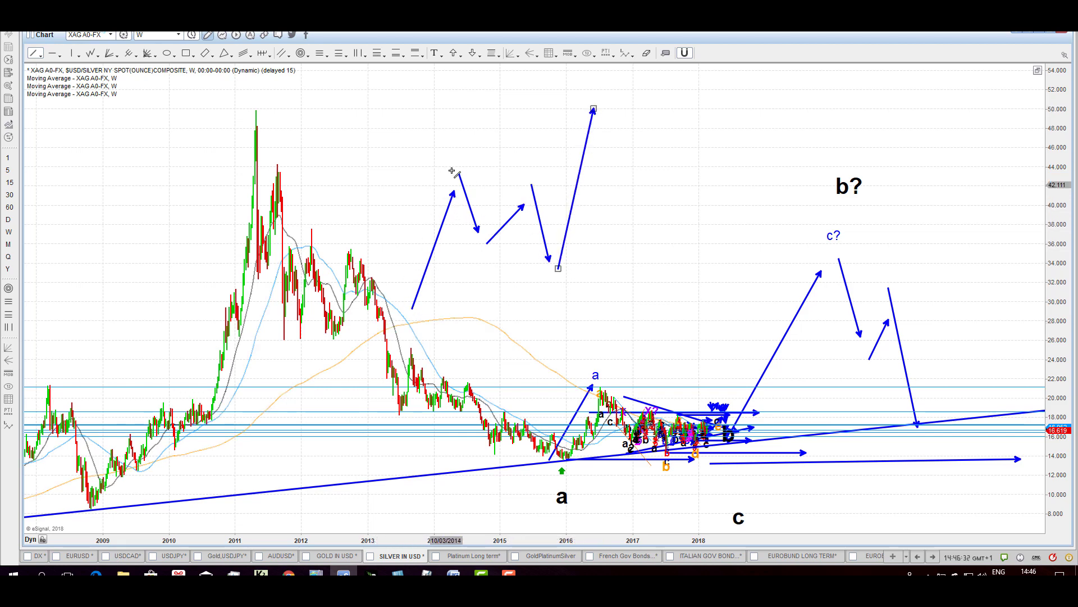
pyautogui.moveTo(593, 97)
pyautogui.mouseDown()
pyautogui.moveTo(694, 138)
pyautogui.moveTo(735, 69)
pyautogui.mouseUp()
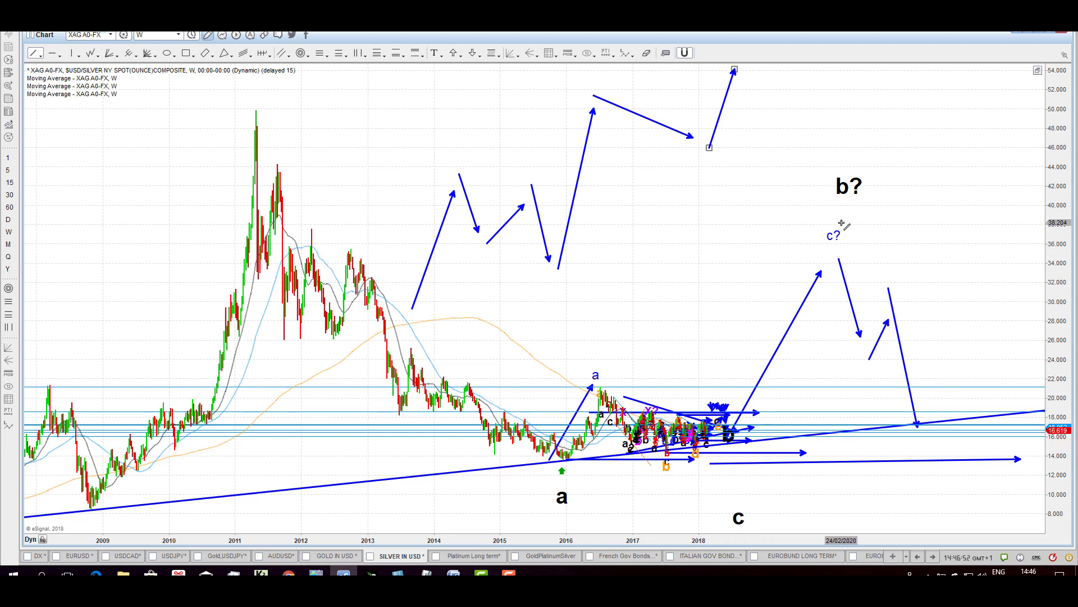
pyautogui.press('Escape')
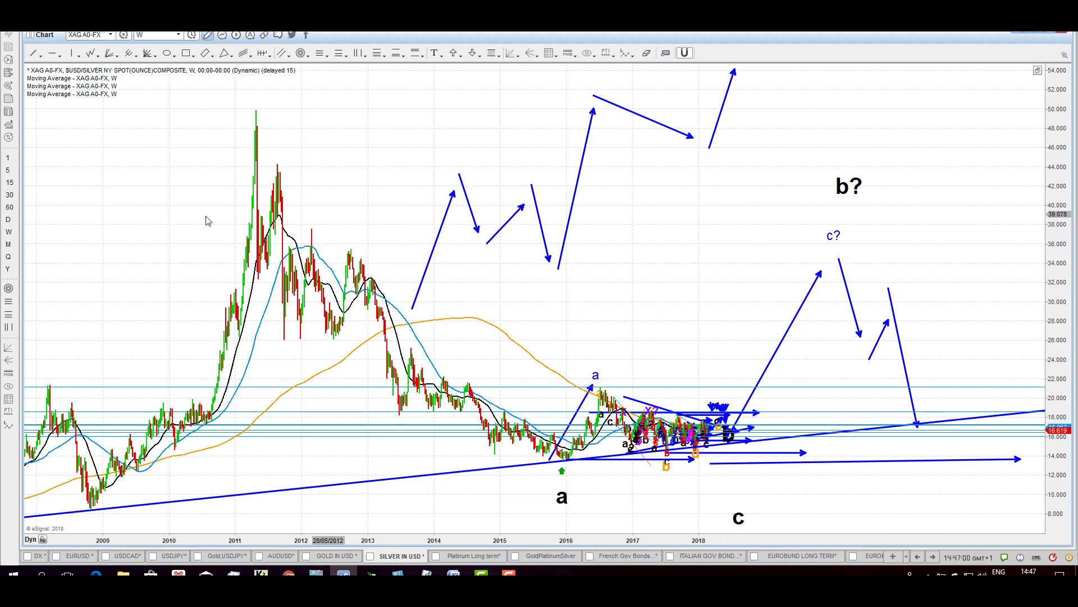
# - Zoom into recent daily silver bars, move wave 5 to the January peak, then view 60-minute bars
pyautogui.click(9, 220)
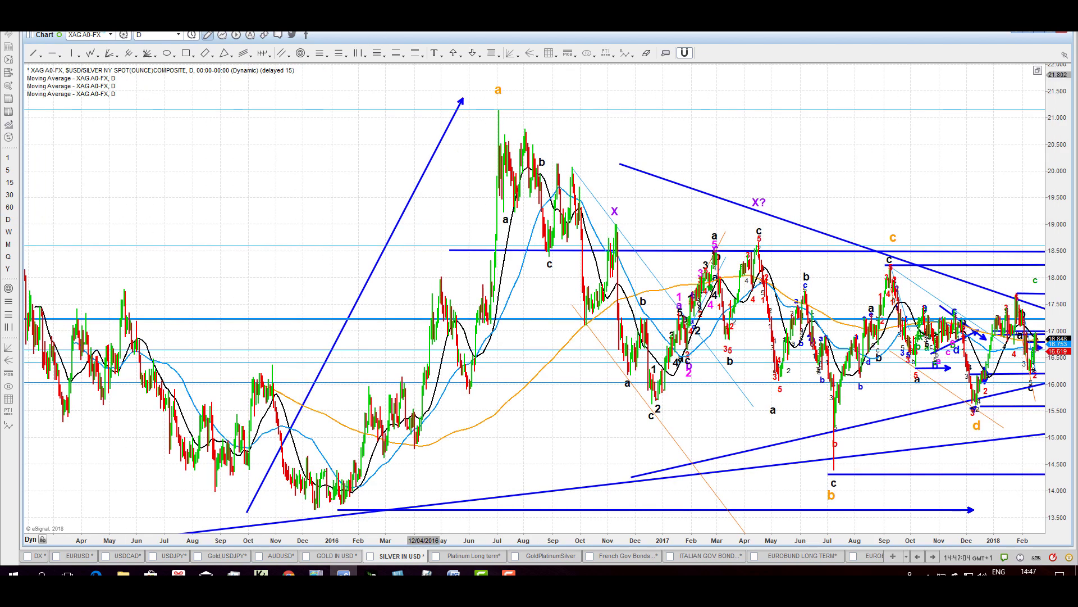
pyautogui.scroll(10, 424, 303)
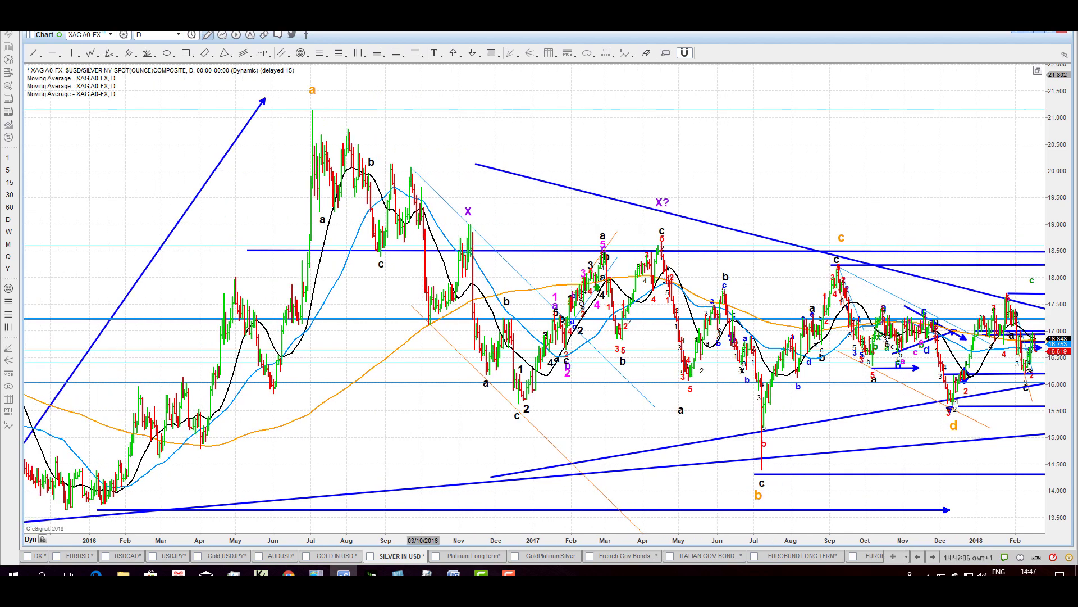
pyautogui.scroll(10, 424, 303)
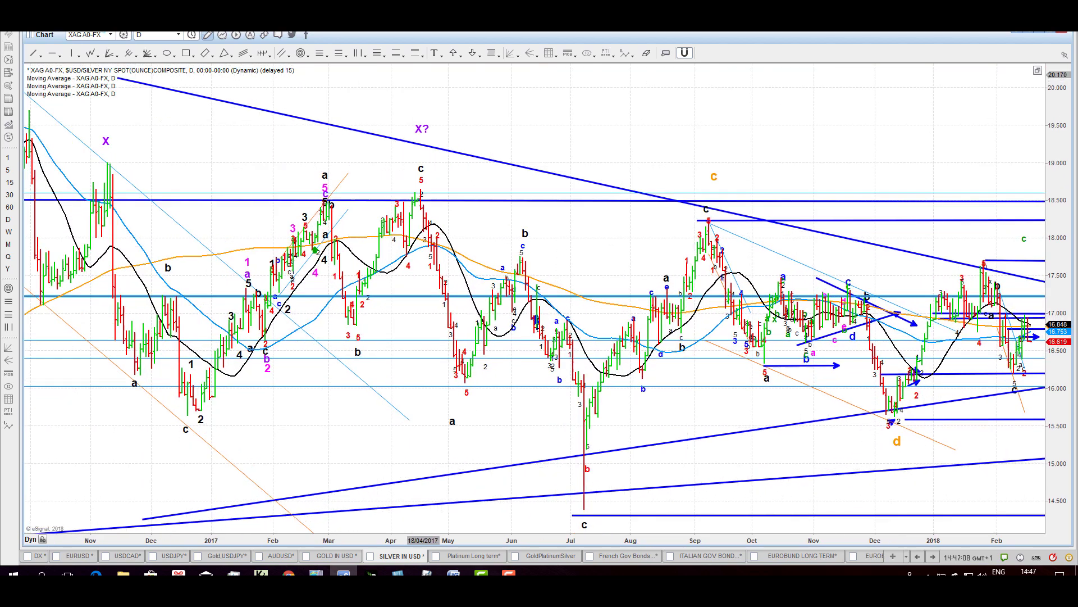
pyautogui.scroll(10, 424, 304)
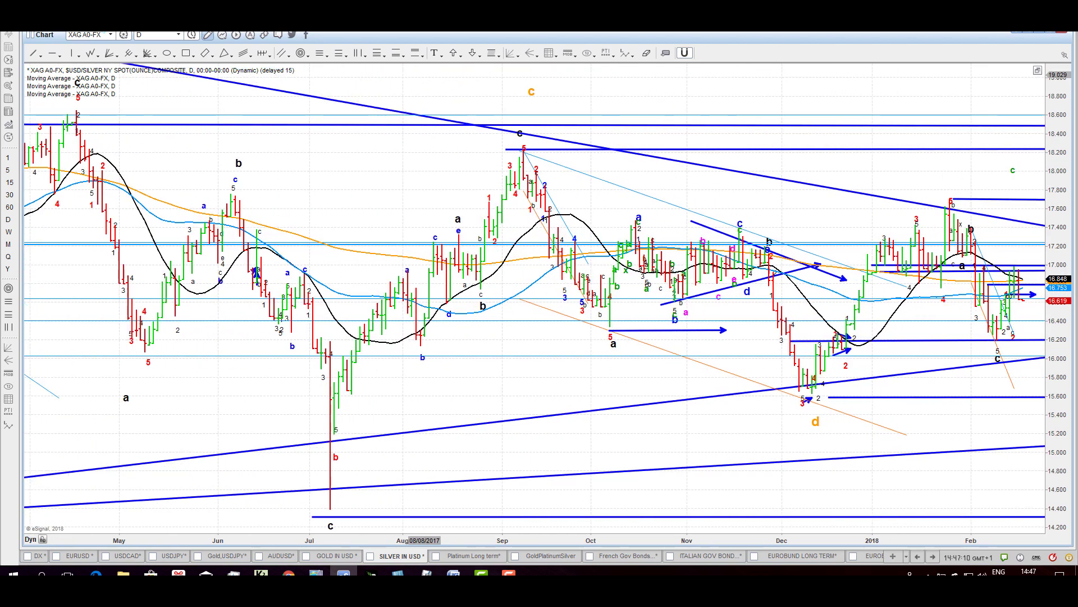
pyautogui.scroll(10, 643, 255)
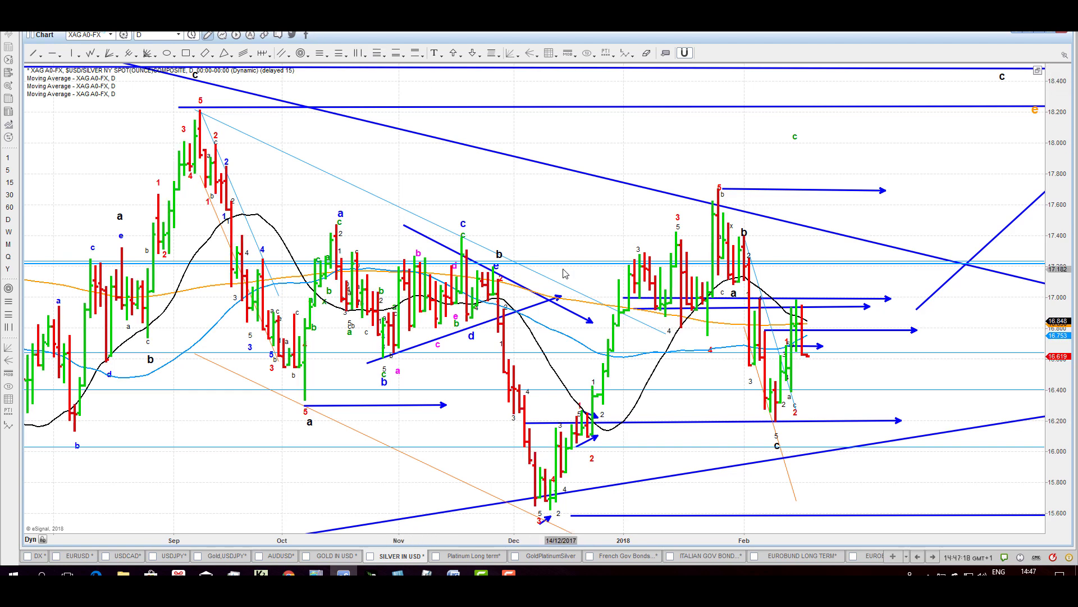
pyautogui.click(724, 190)
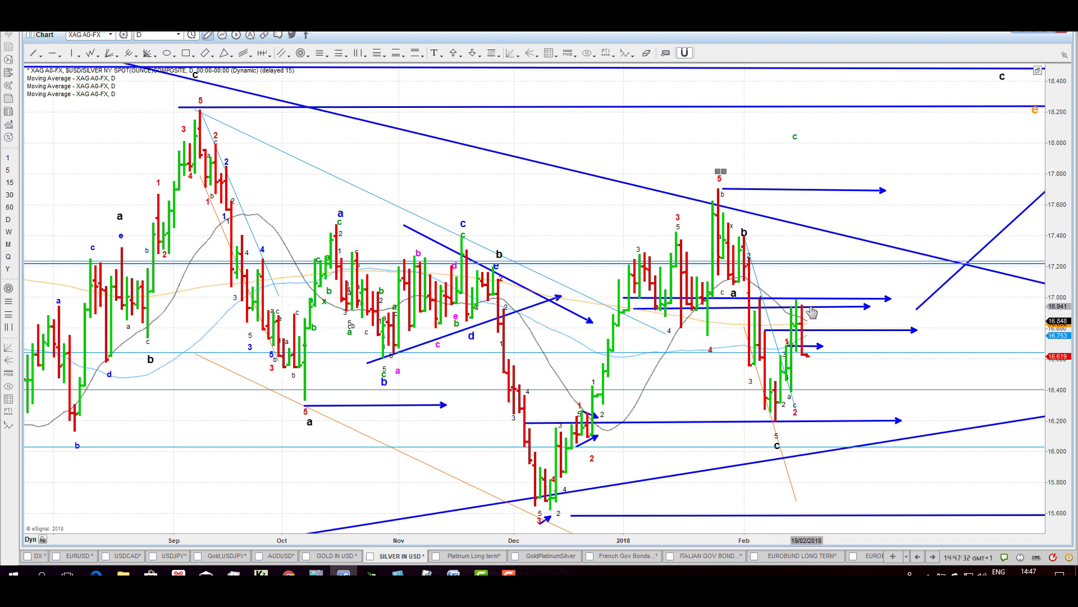
pyautogui.click(9, 207)
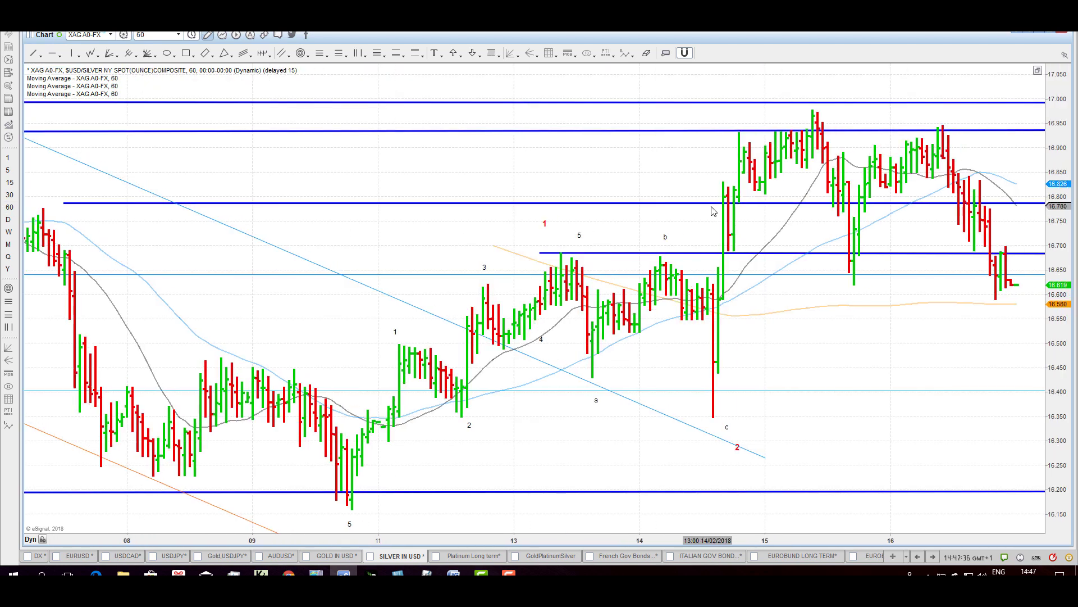
# - Draw blue projection arrows: a rally to 17.30, a down-up-down alternative, and a level near 16.15
pyautogui.scroll(-6, 68, 92)
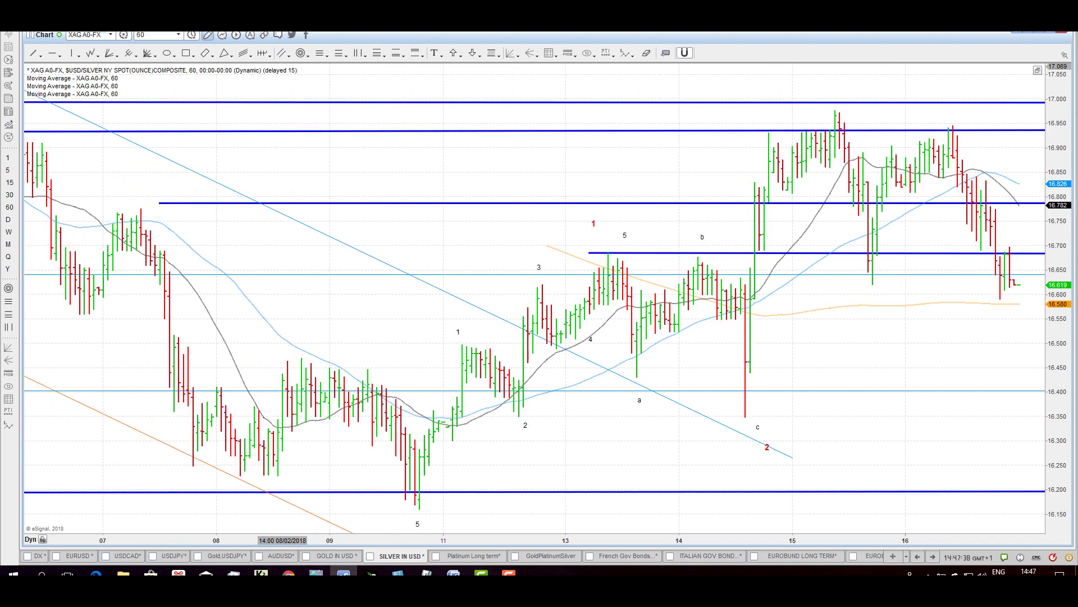
pyautogui.scroll(-6, 68, 92)
pyautogui.moveTo(653, 220); pyautogui.dragTo(294, 159)
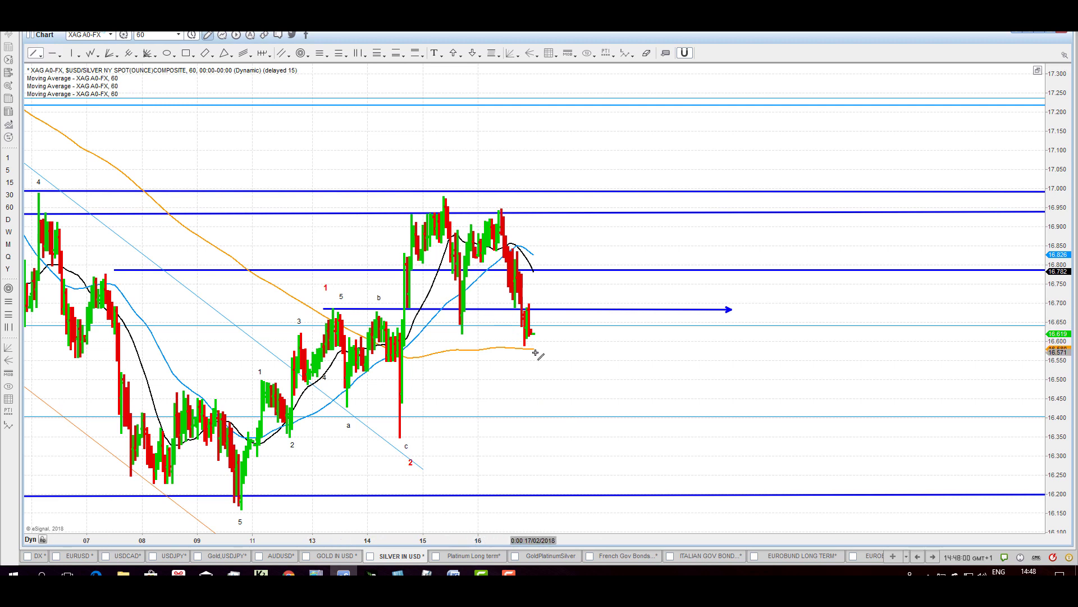
pyautogui.moveTo(534, 348); pyautogui.dragTo(577, 78)
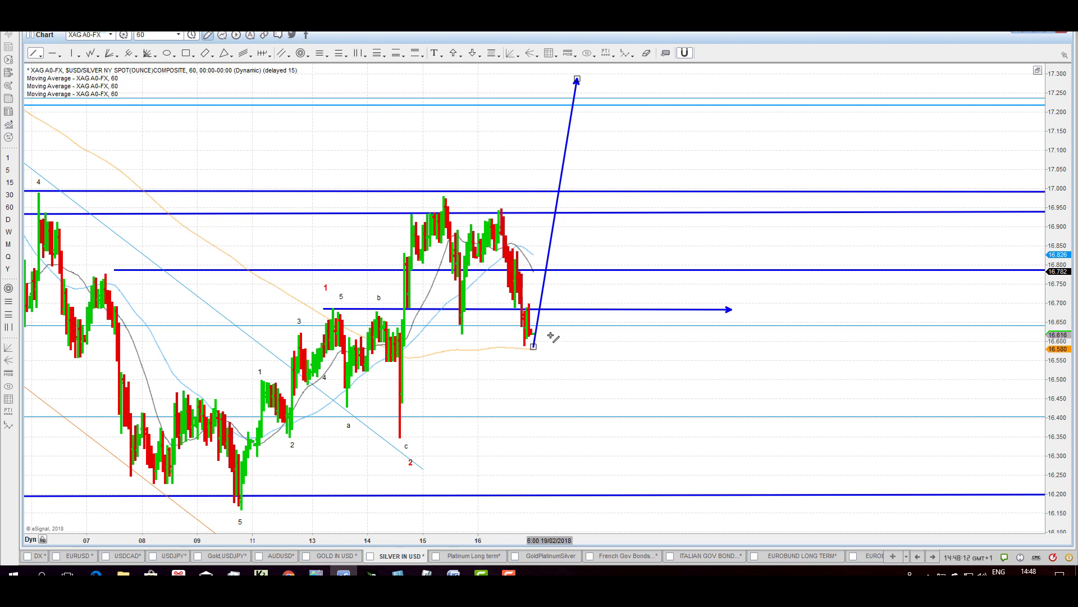
pyautogui.moveTo(548, 330)
pyautogui.mouseDown()
pyautogui.moveTo(576, 444)
pyautogui.moveTo(635, 391)
pyautogui.moveTo(661, 440)
pyautogui.mouseUp()
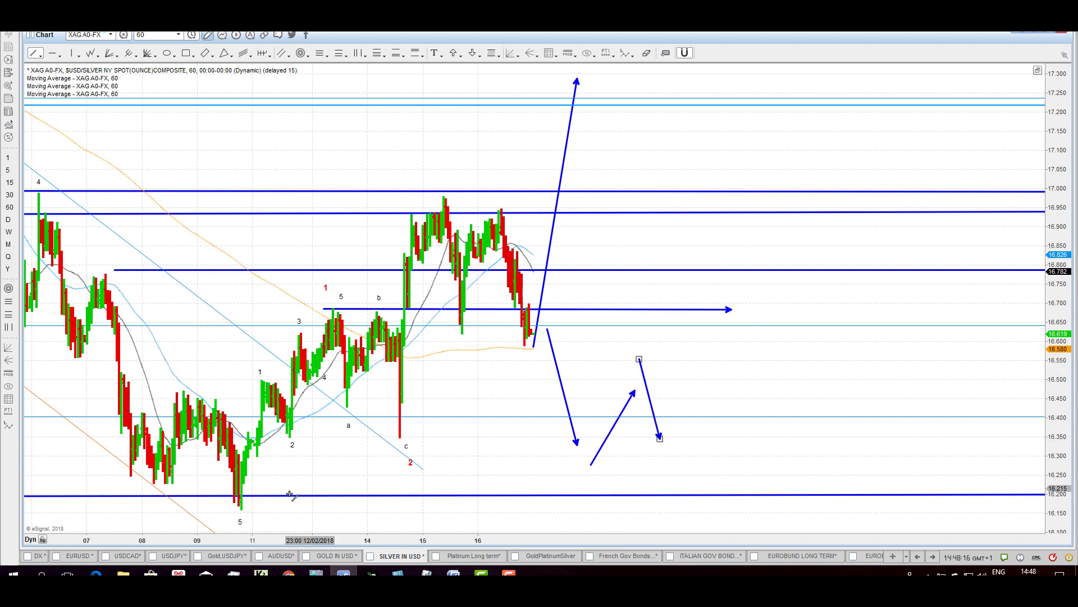
pyautogui.moveTo(243, 514); pyautogui.dragTo(725, 512)
pyautogui.click(716, 428)
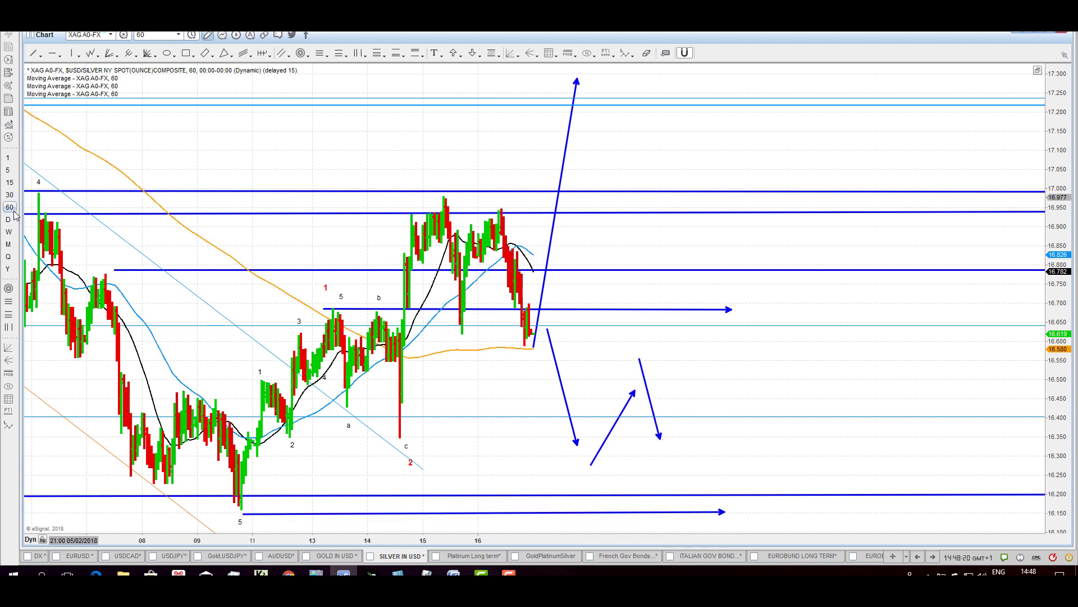
# - Switch silver to 240-minute bars and draw a zigzag projection line climbing to about 17.64
pyautogui.click(192, 35)
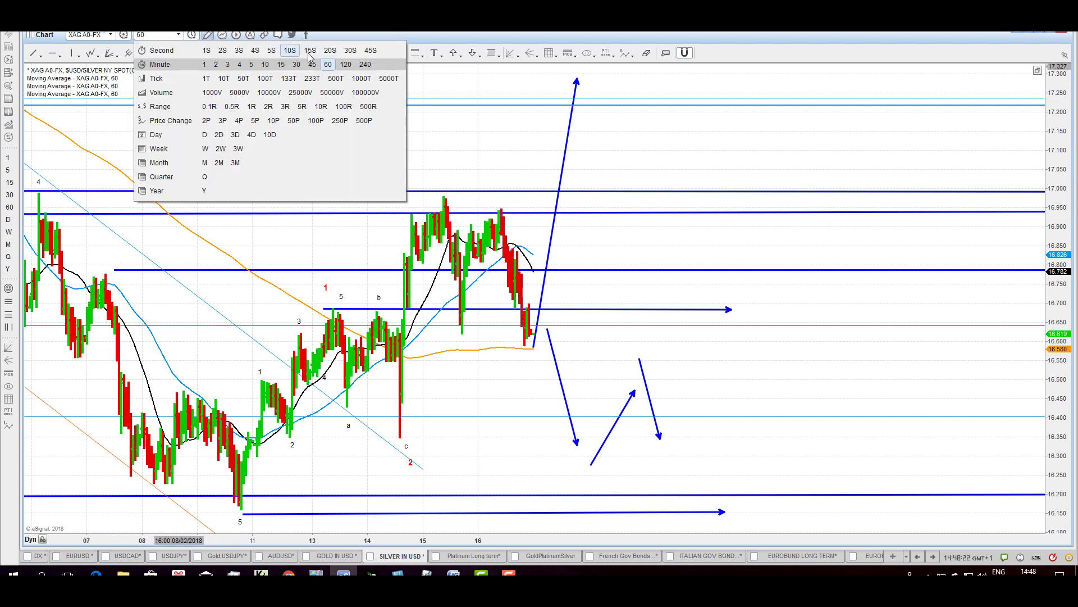
pyautogui.click(365, 64)
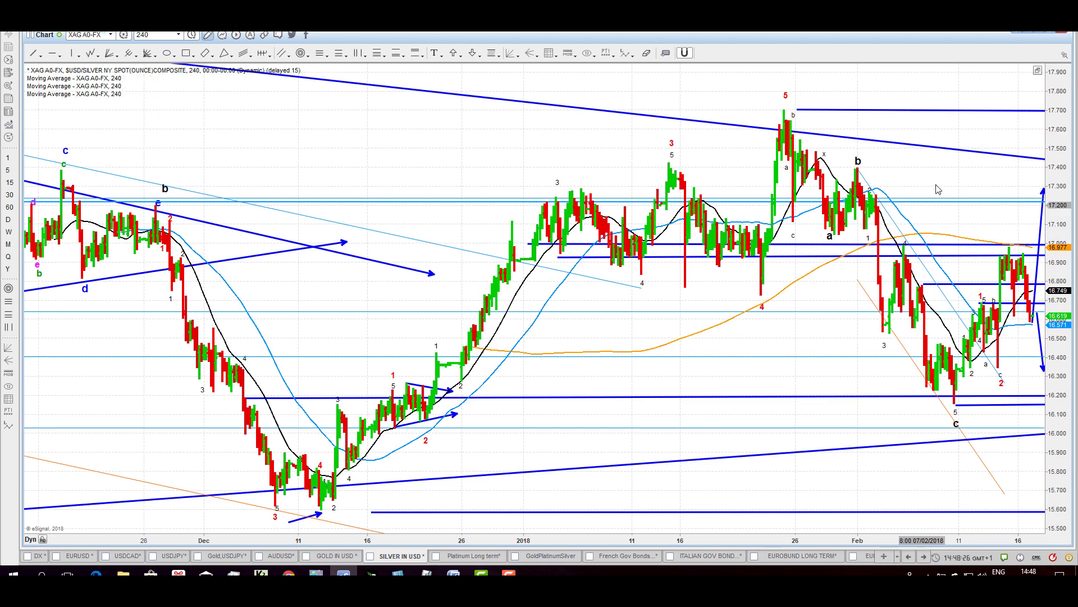
pyautogui.scroll(-5, 825, 298)
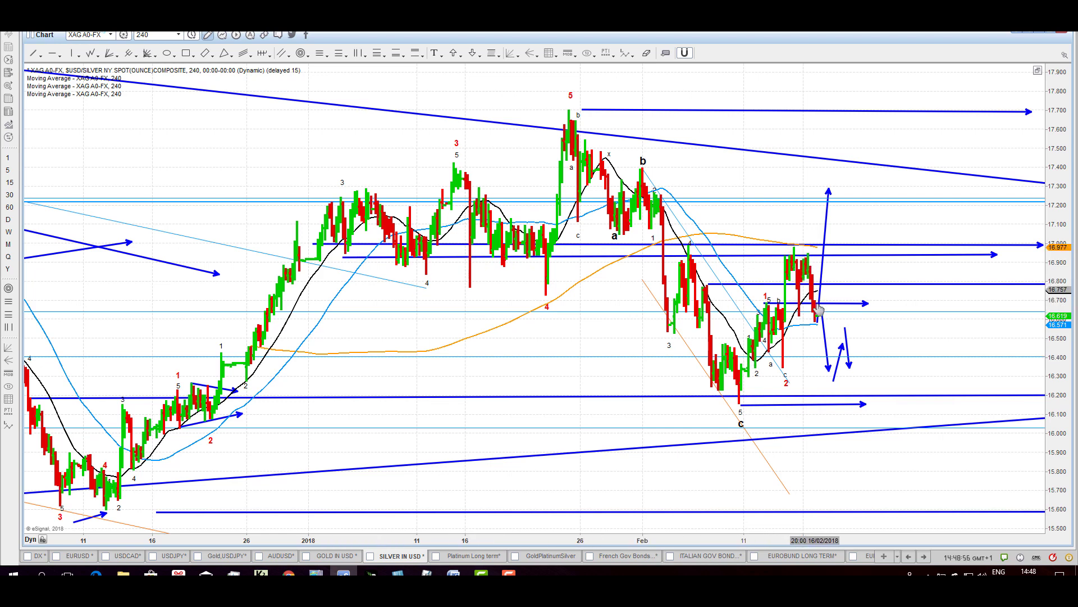
pyautogui.click(33, 53)
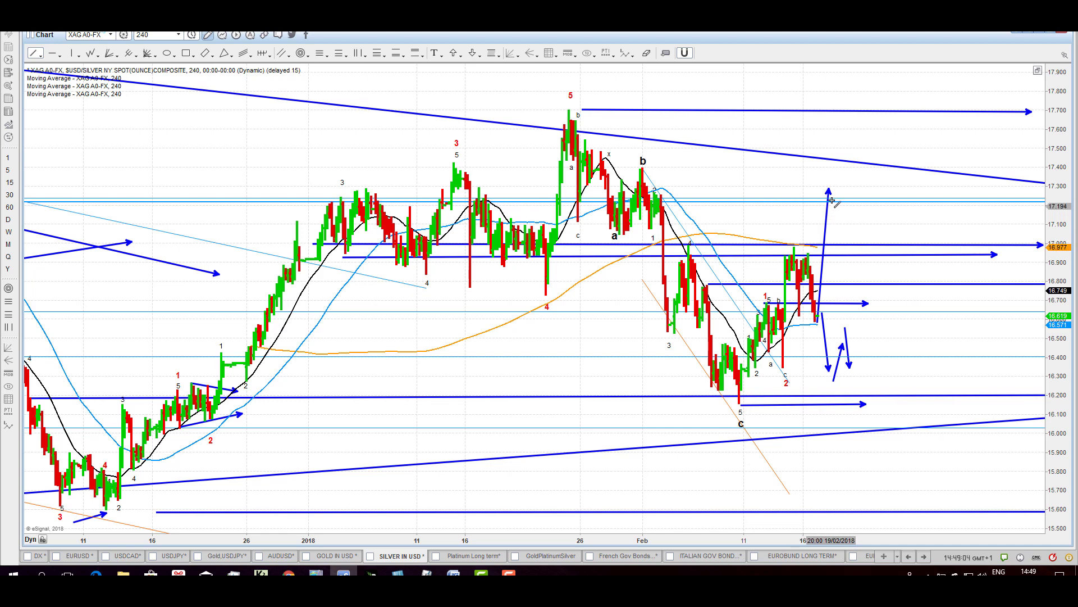
pyautogui.moveTo(843, 229); pyautogui.dragTo(879, 122)
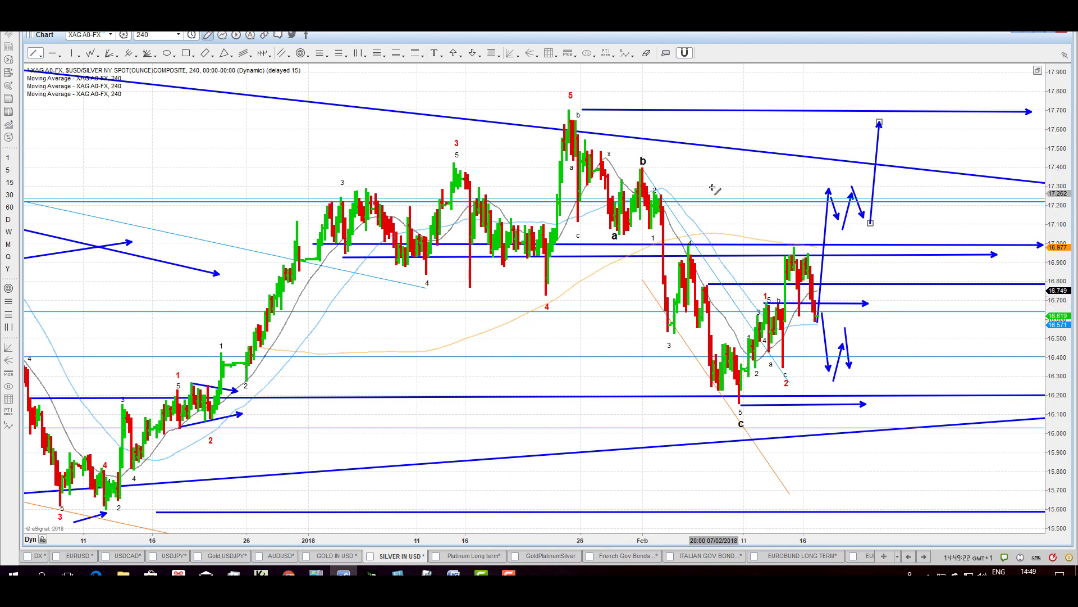
pyautogui.press('Escape')
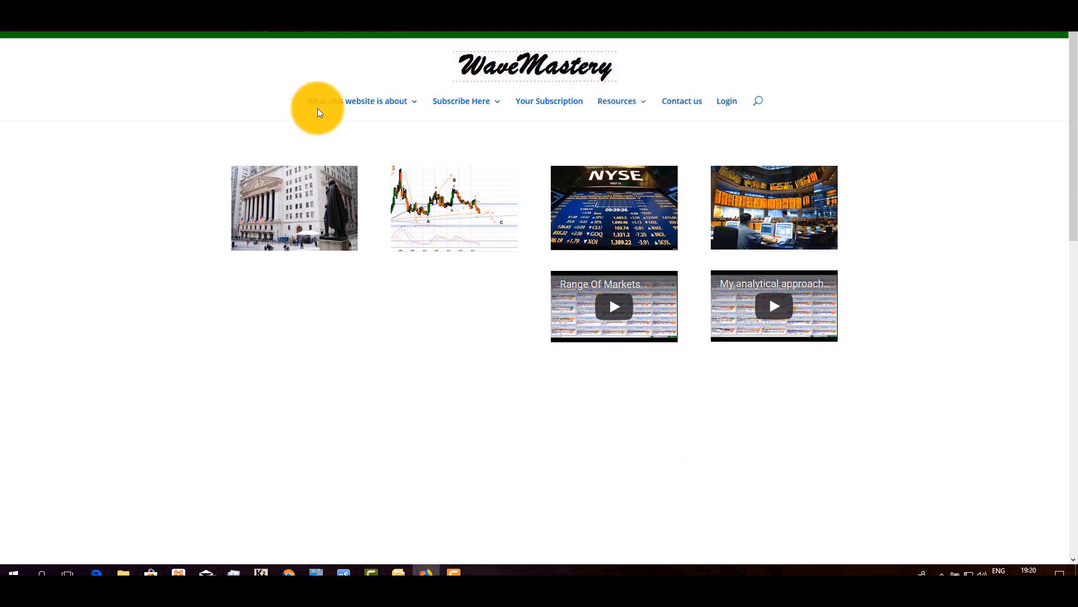
pyautogui.moveTo(337, 101)
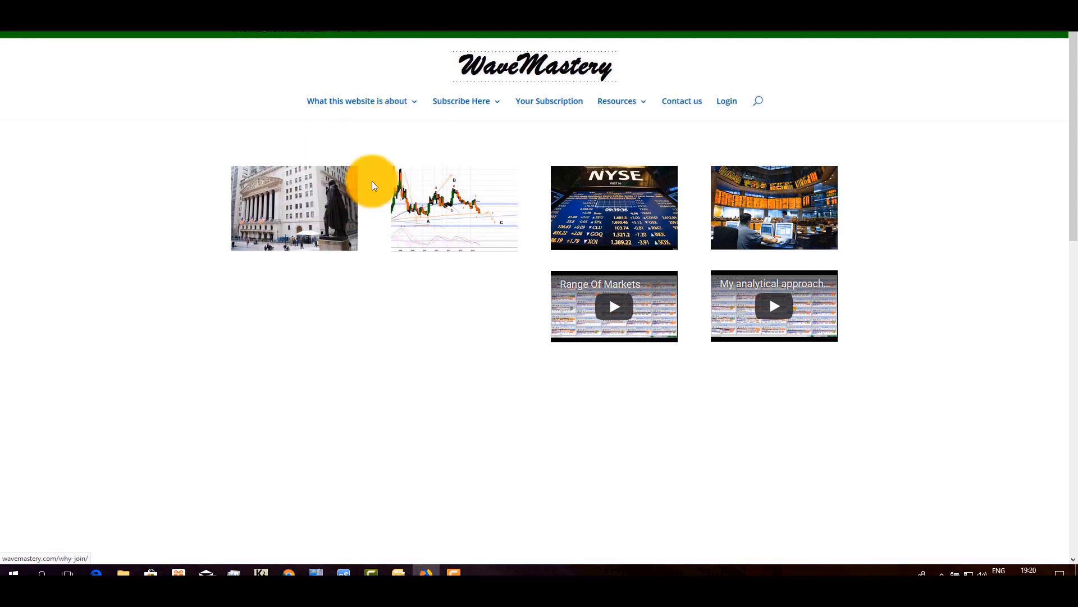
pyautogui.moveTo(453, 102)
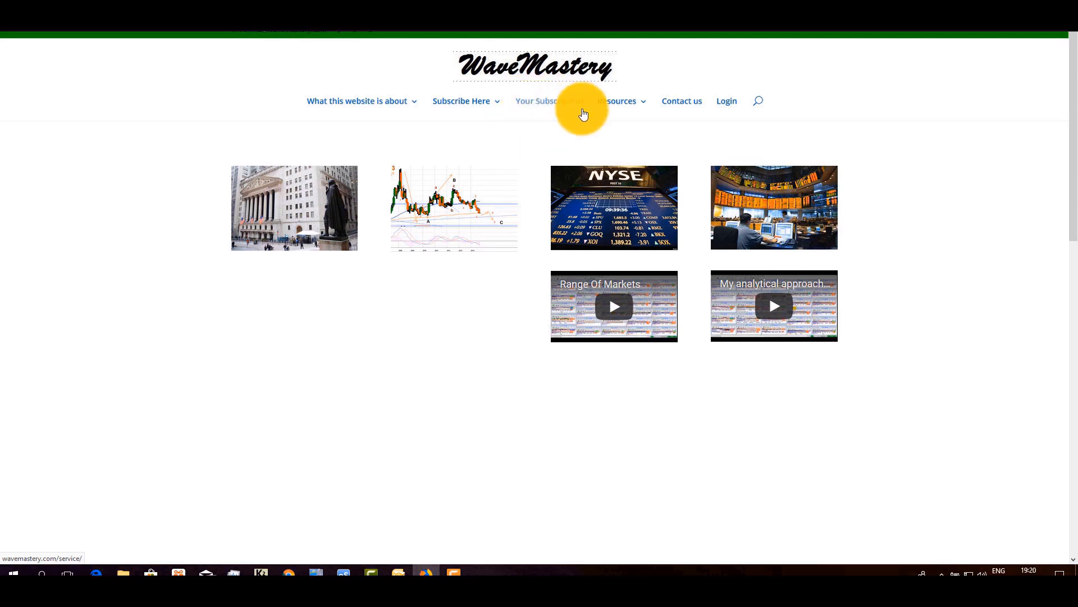
pyautogui.moveTo(626, 112)
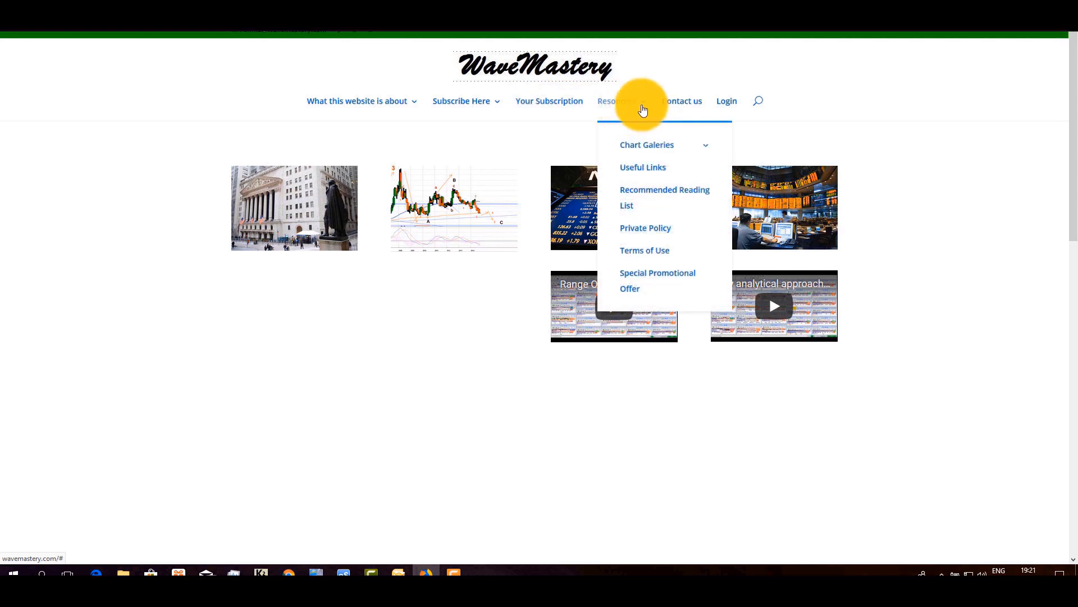
# - Visit the Resources menu's Useful Links page, then bring up the Subscribe Here dropdown
pyautogui.moveTo(646, 144)
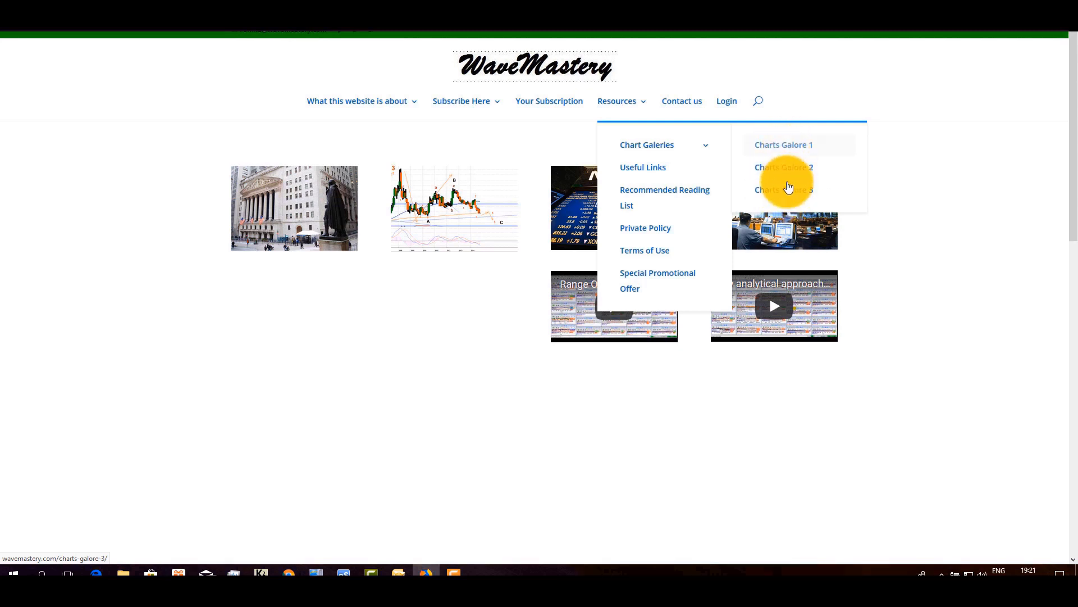
pyautogui.click(668, 175)
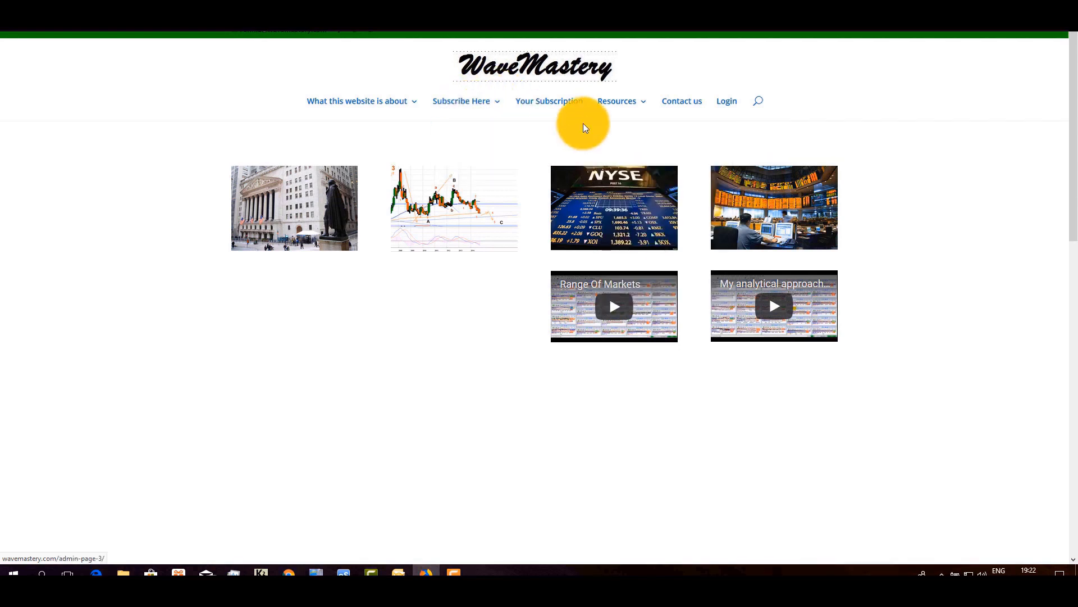
pyautogui.moveTo(618, 106)
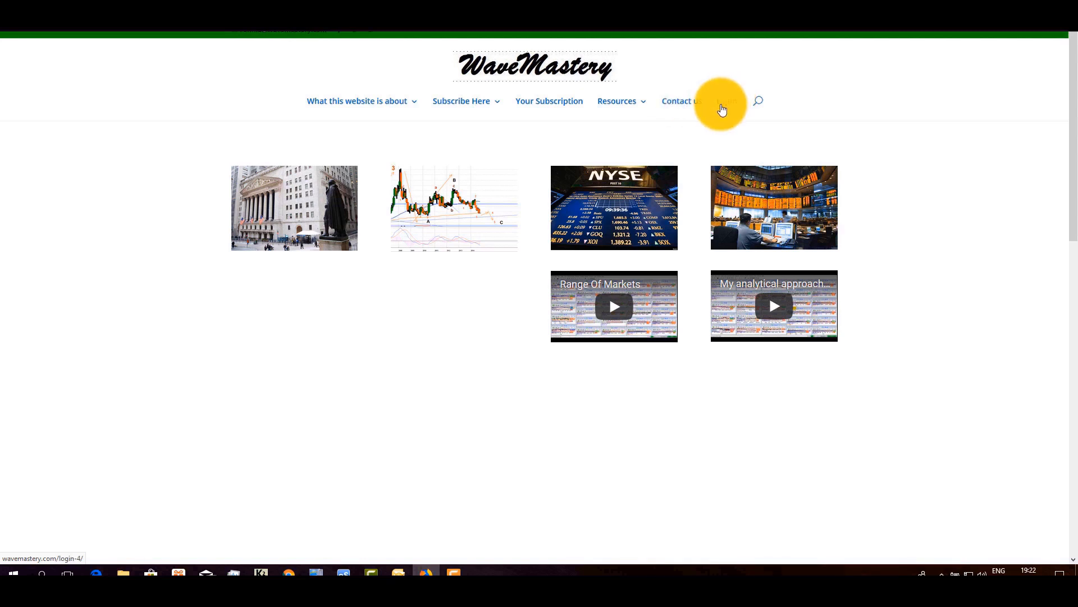
pyautogui.moveTo(446, 108)
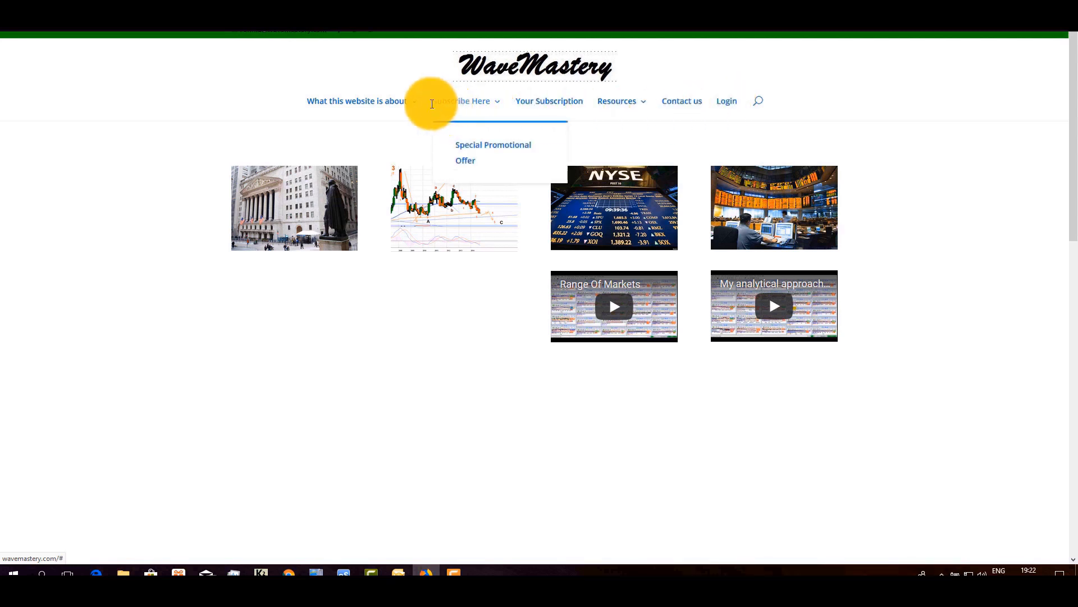
# - Open the Special Promotional Offer page and review the 9.99 Euro trial and EUR 79.00 monthly prices
pyautogui.click(487, 149)
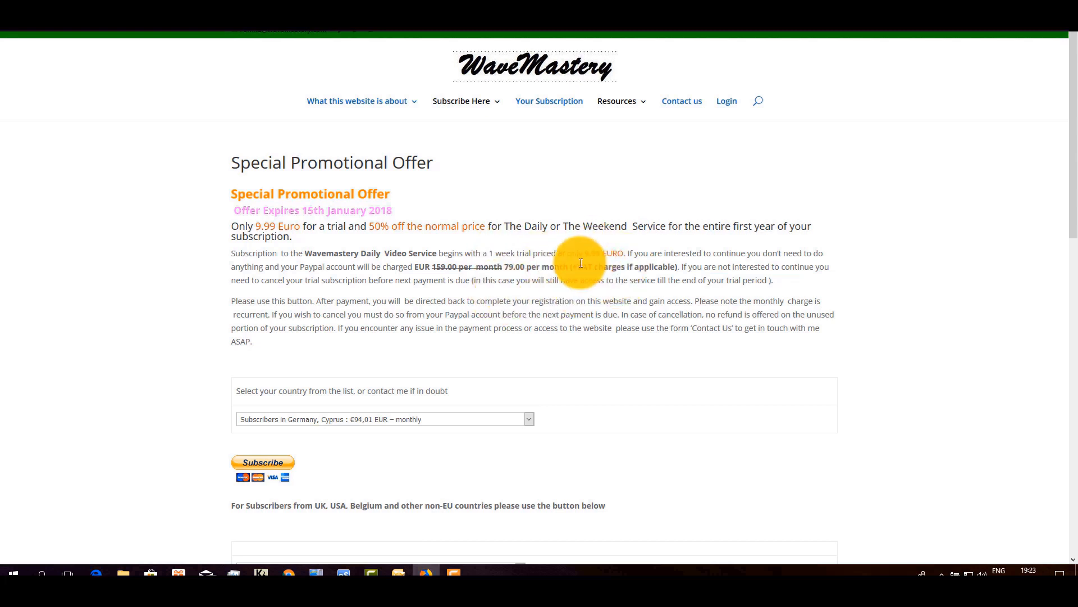
pyautogui.scroll(-3, 608, 280)
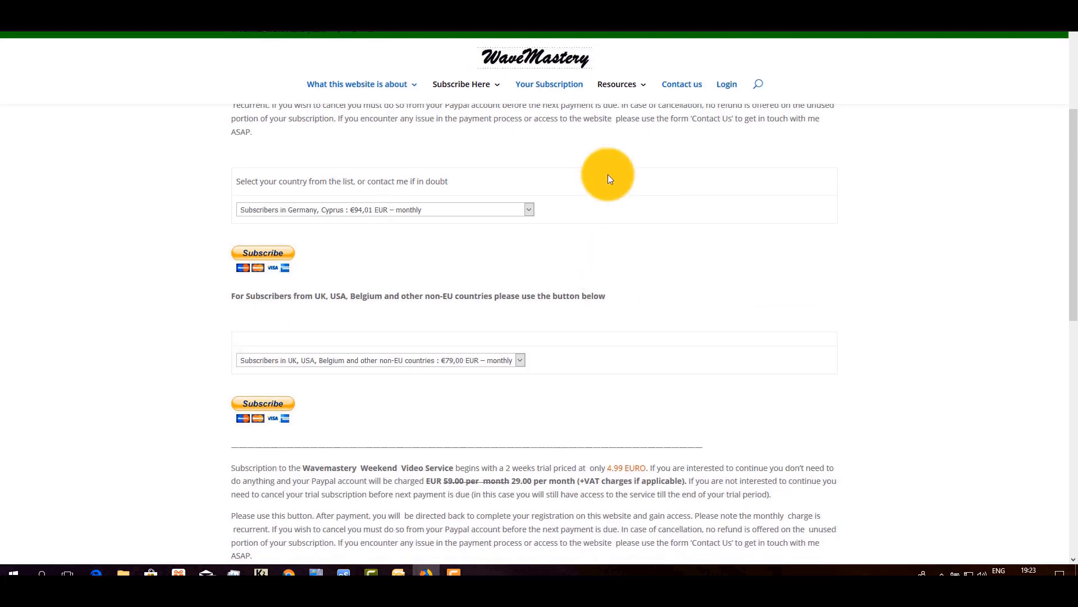
pyautogui.scroll(2, 591, 139)
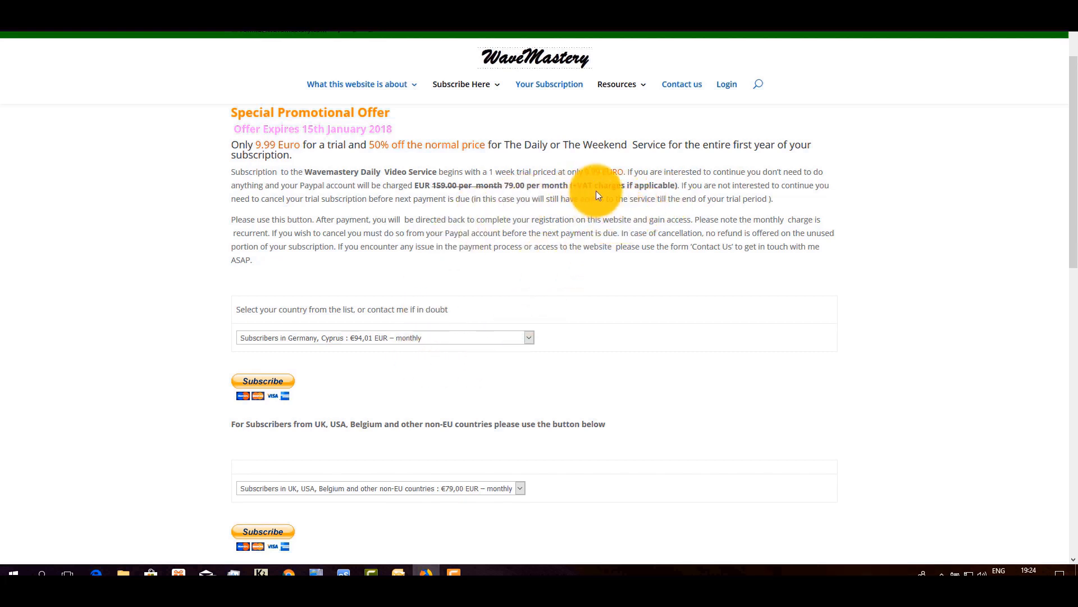
# - Check the daily service's country prices, keep Germany, Cyprus, and scroll to the Weekend Video Service
pyautogui.click(531, 337)
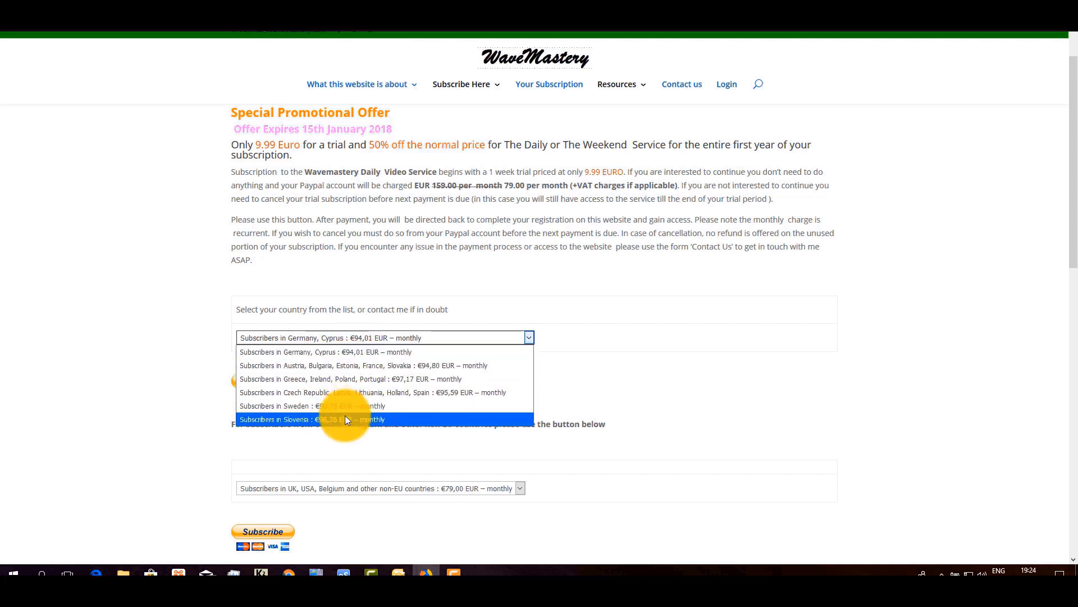
pyautogui.click(607, 359)
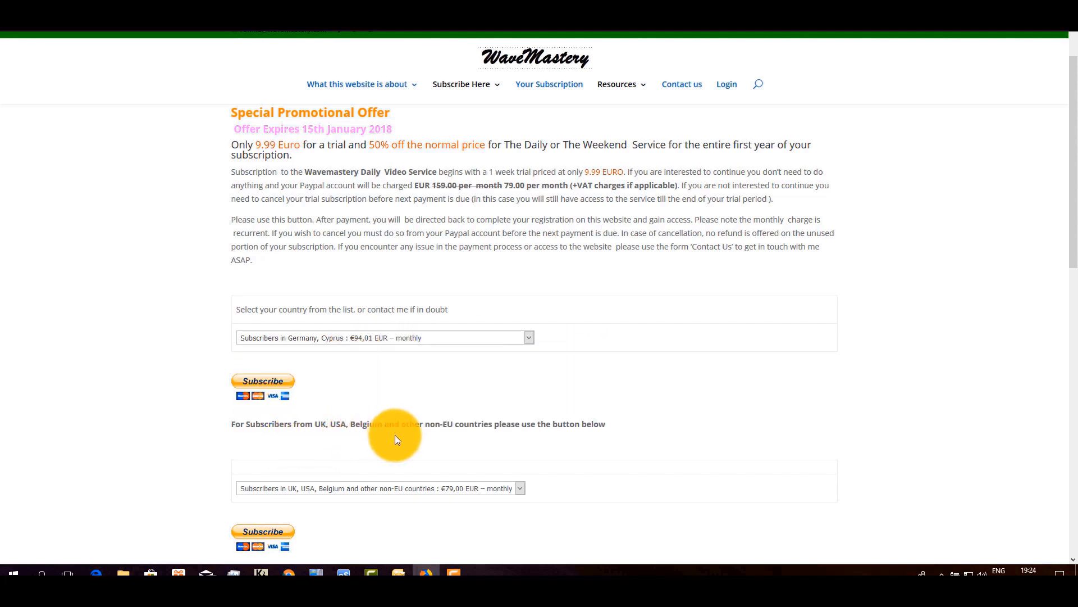
pyautogui.scroll(-1, 724, 476)
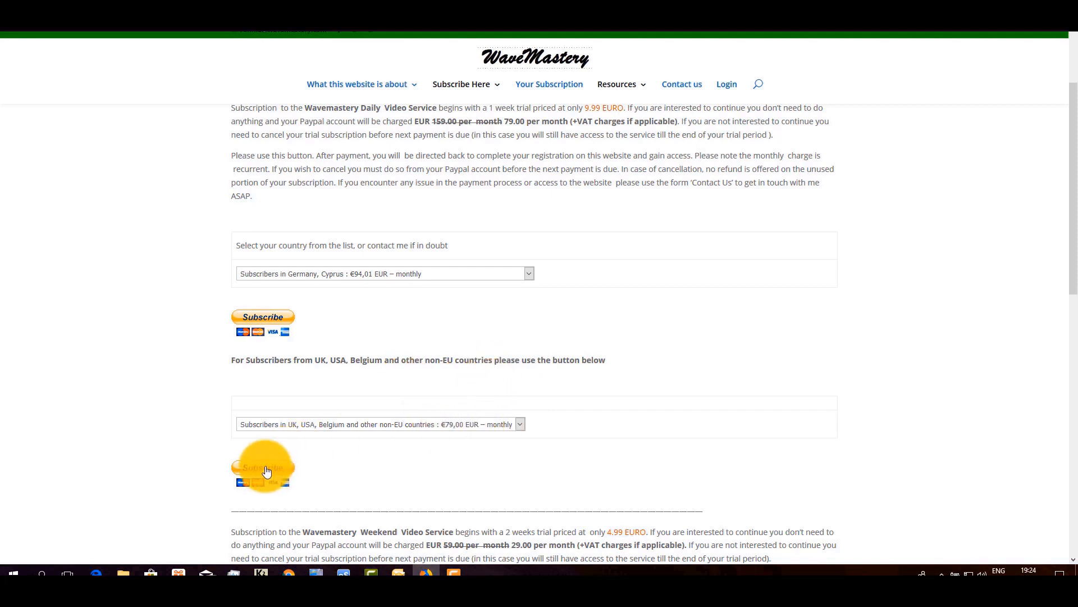
pyautogui.scroll(-5, 441, 457)
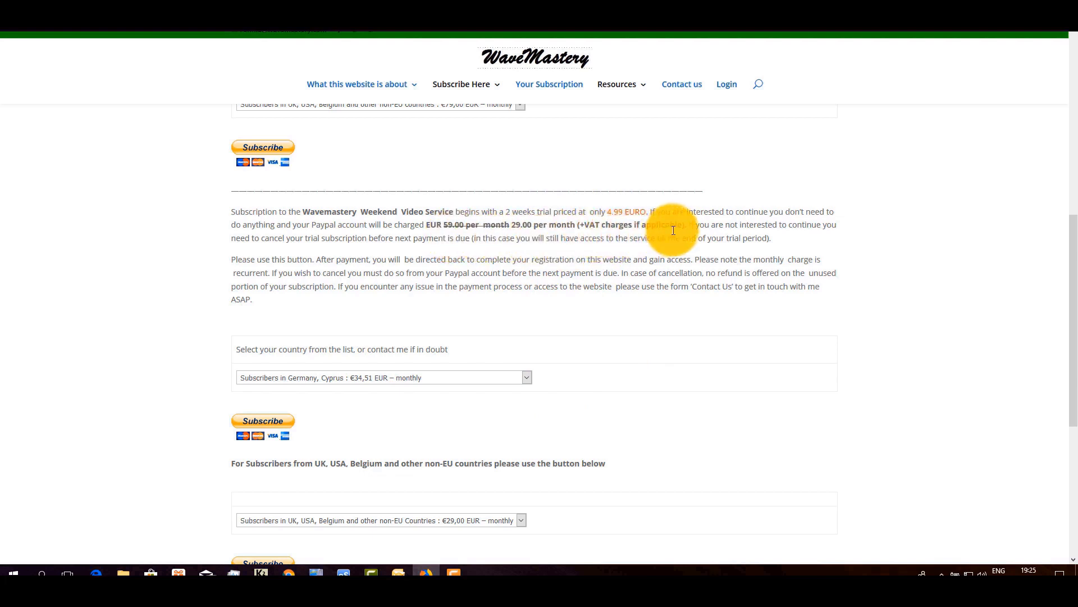
# - Check the weekend service's EU country list, then subscribe at the non-EU €29,00 monthly rate
pyautogui.scroll(-2, 592, 386)
pyautogui.click(524, 250)
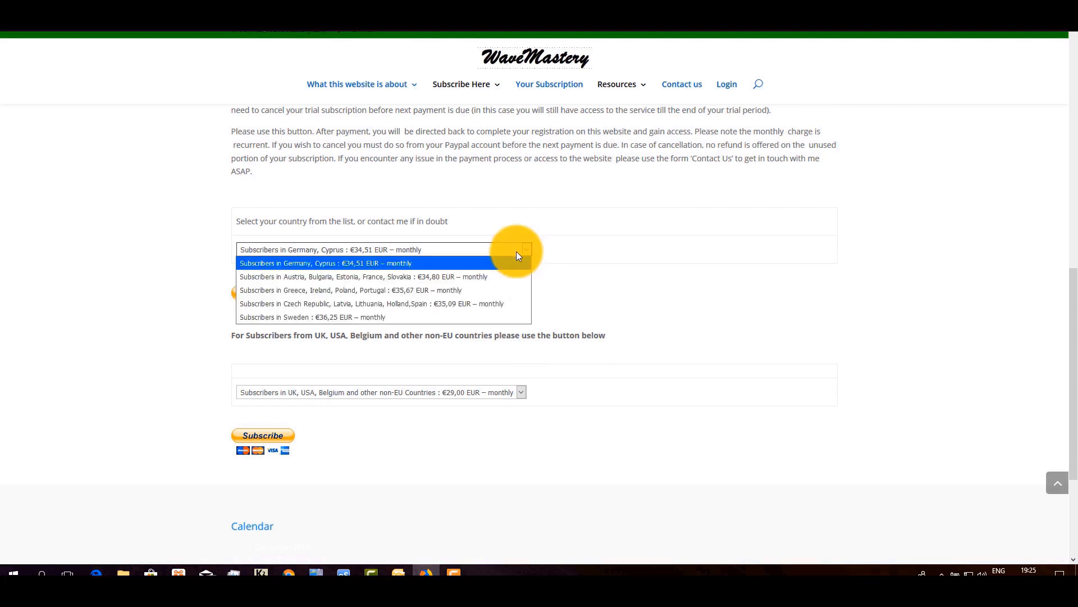
pyautogui.click(616, 304)
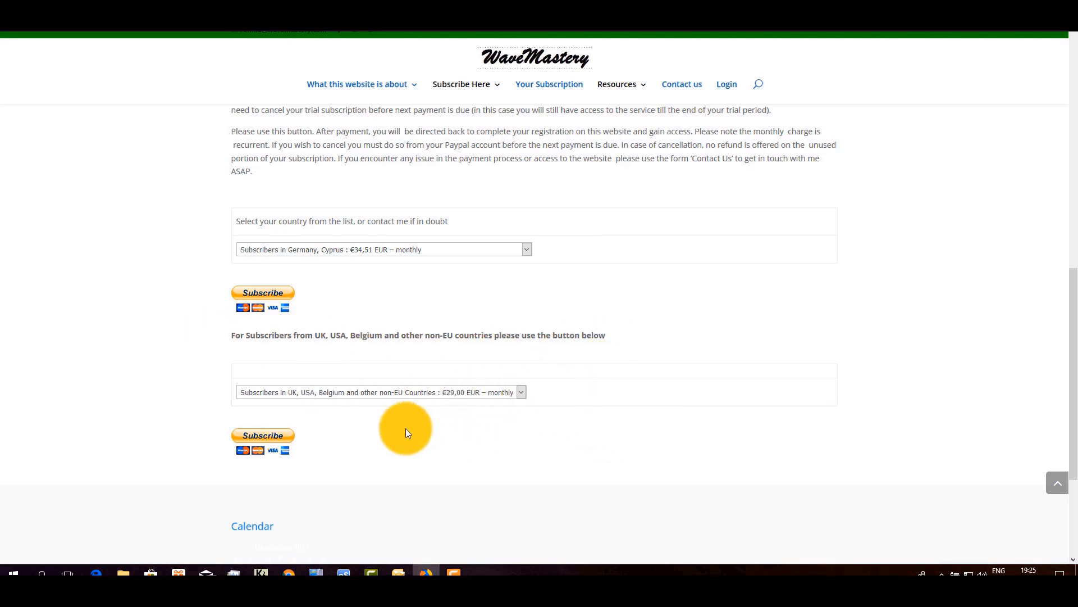
pyautogui.click(267, 438)
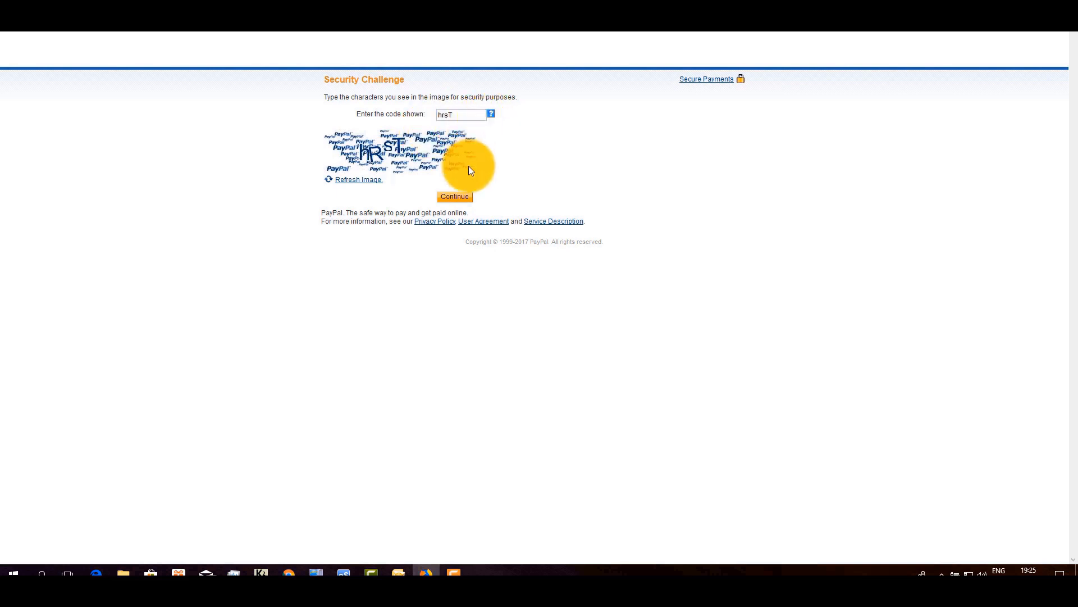
# - Submit the security challenge code shown in the image
pyautogui.click(458, 198)
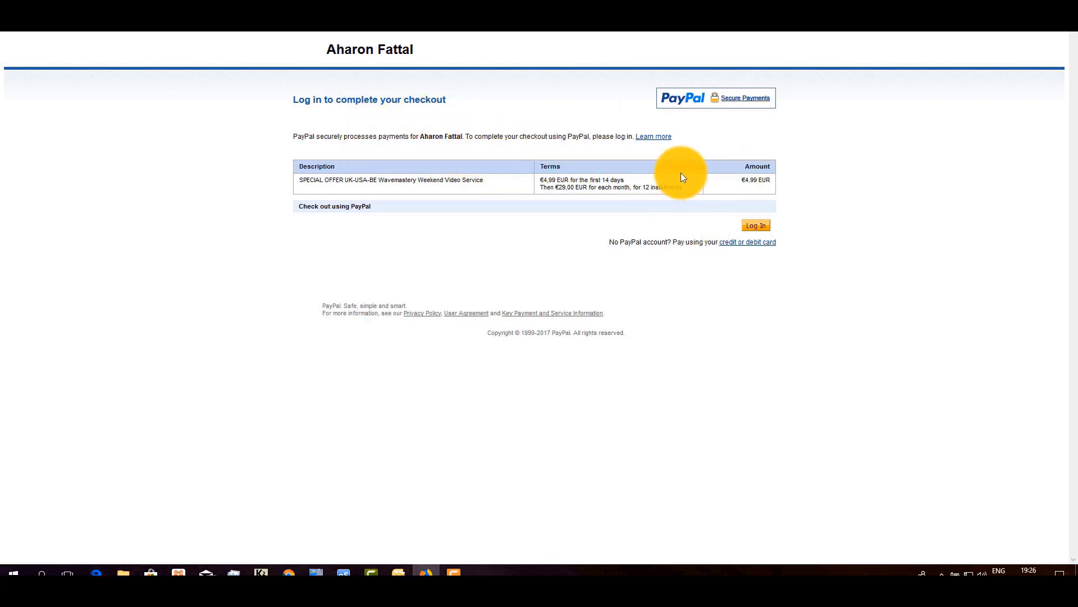
# - Log in to PayPal from the €4,99 Weekend Video Service checkout summary
pyautogui.click(759, 227)
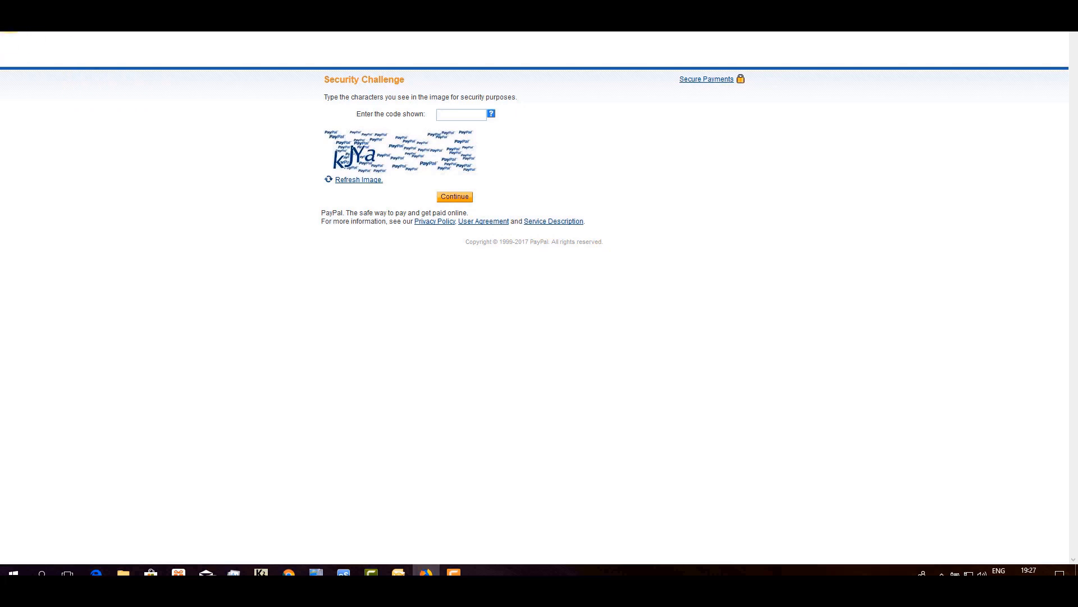
# - Go back past the PayPal security check to WaveMastery's offer page showing the 9.99 Euro trial
pyautogui.click(11, 11)
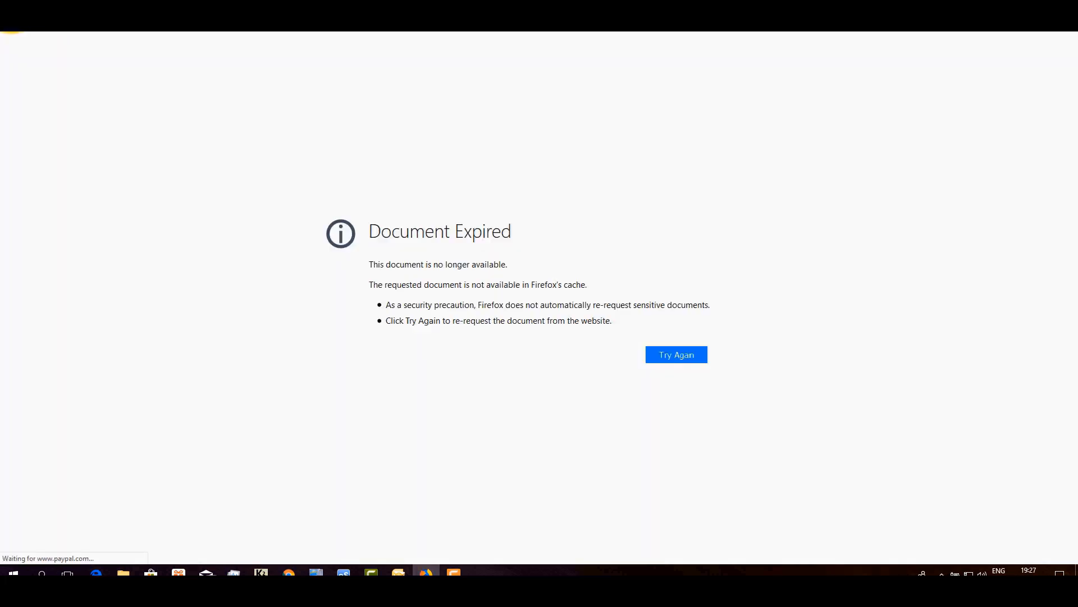
pyautogui.click(16, 23)
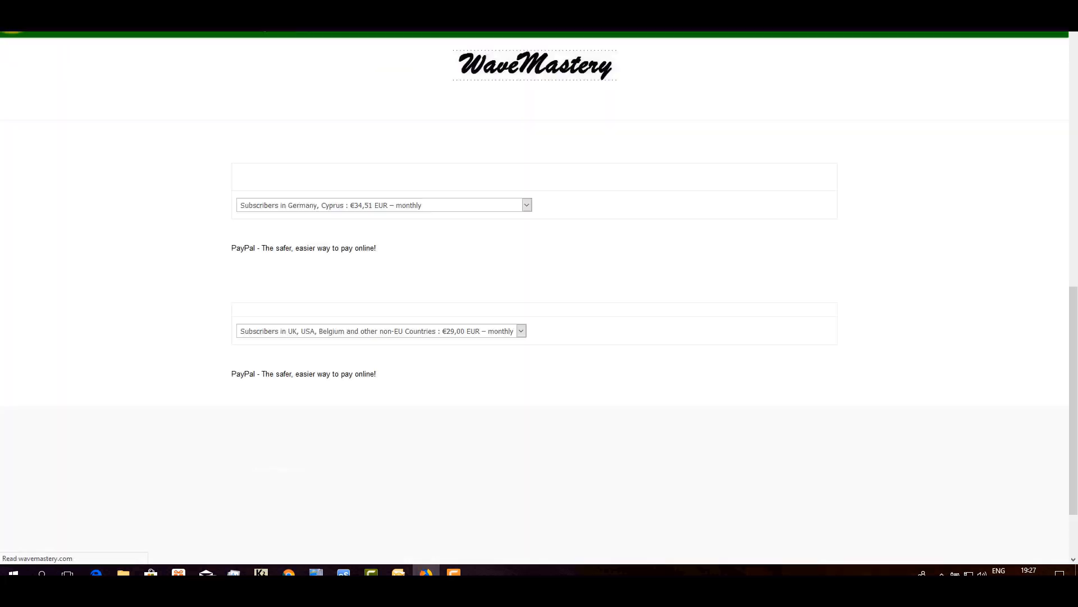
pyautogui.scroll(3, 612, 378)
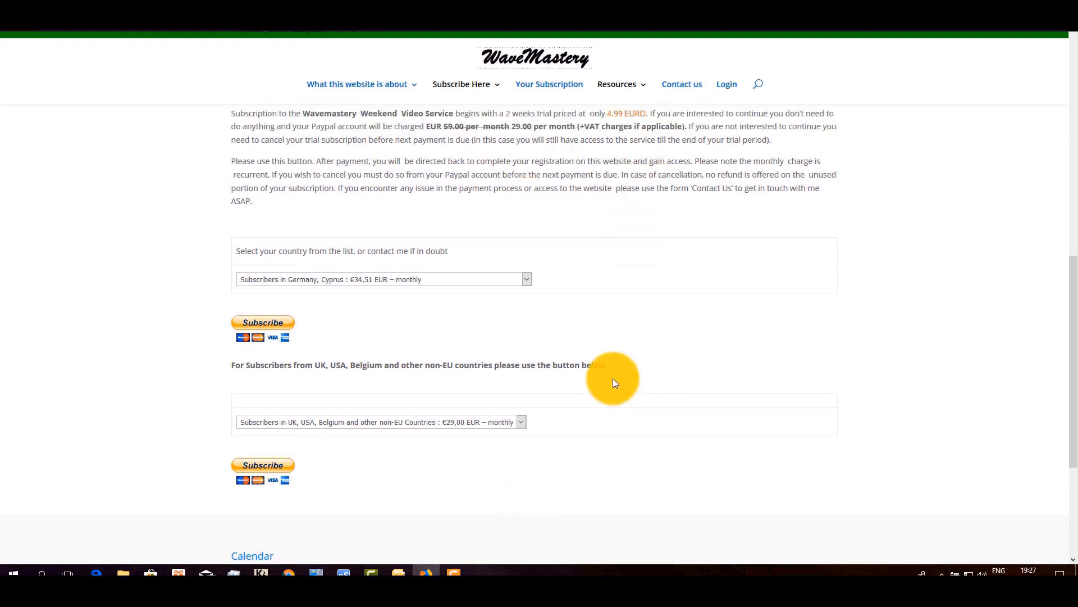
pyautogui.scroll(-3, 366, 402)
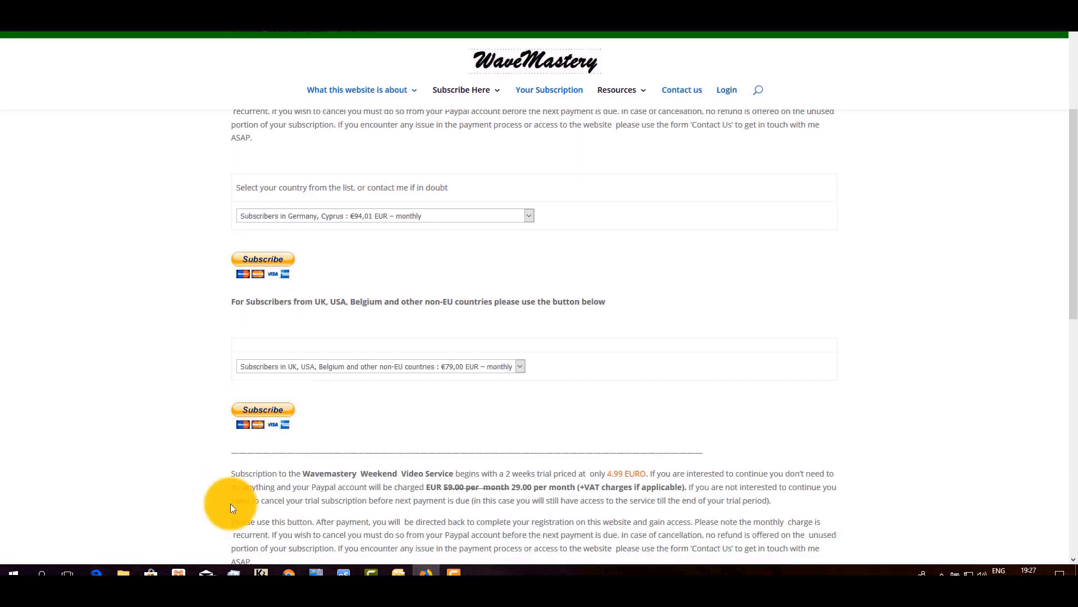
pyautogui.scroll(3, 514, 319)
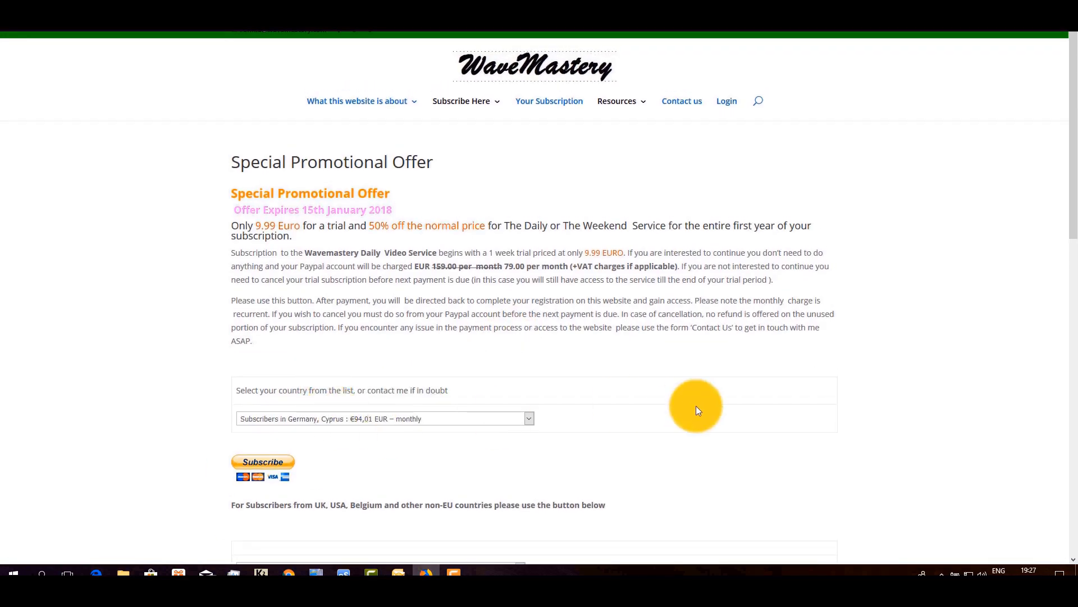